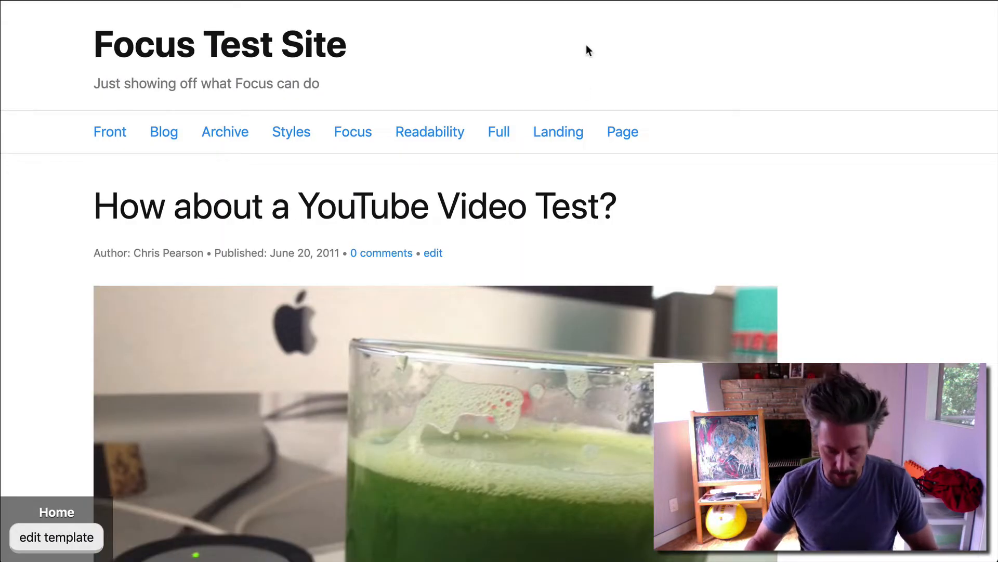
Step: Open the Breadcrumbs Box documentation under diythemes.com/thesis/rtfm/boxes/ in a new tab and read its introduction and settings section
key("super+t")
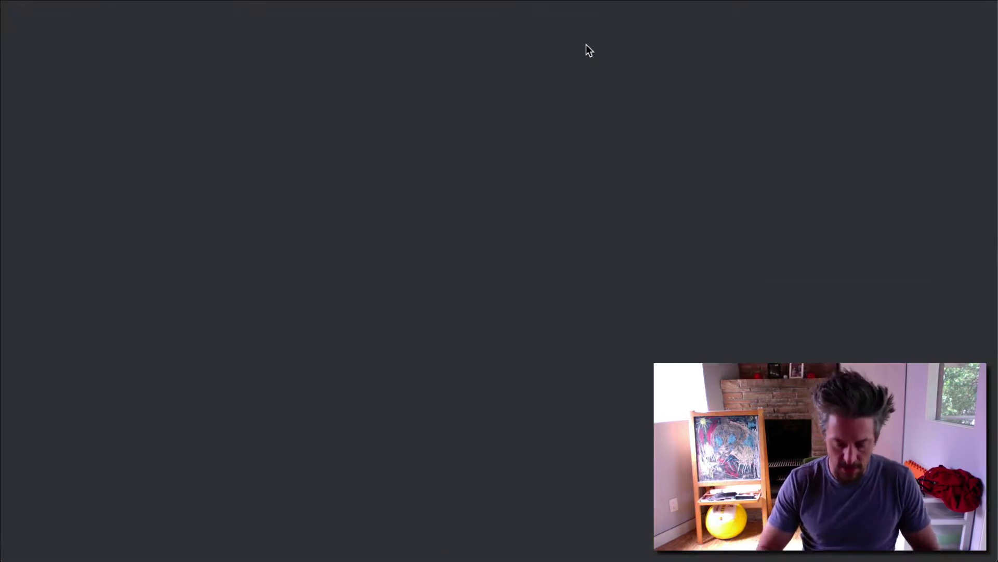
type("diythemes.com/thesis/rtfm/boxes/")
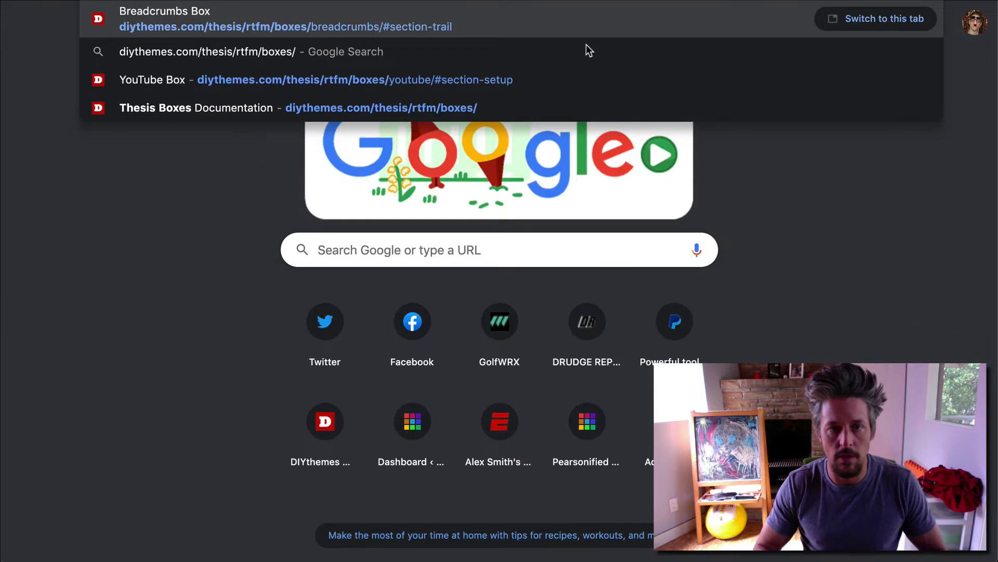
key("Return")
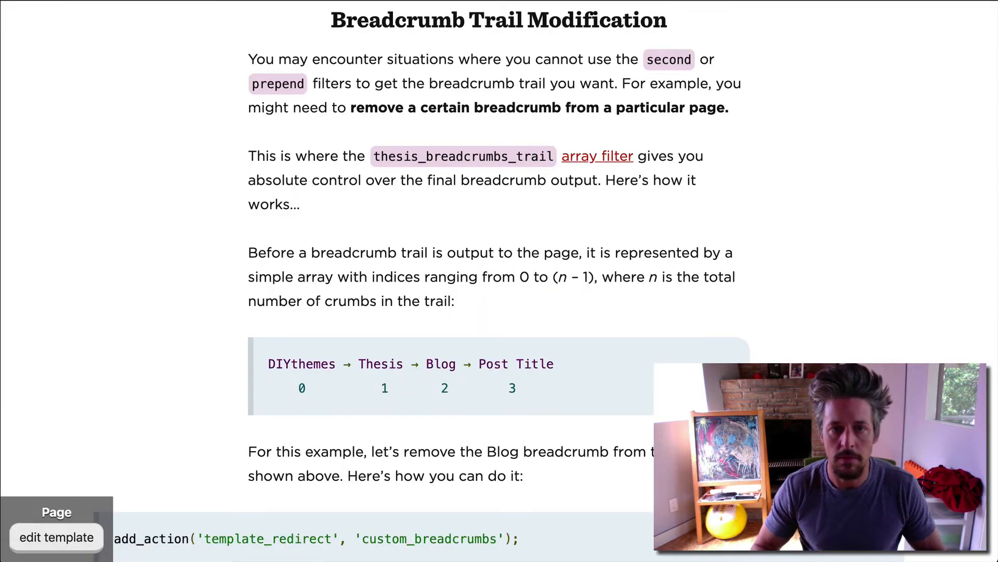
scroll(633, 216, "down", 4)
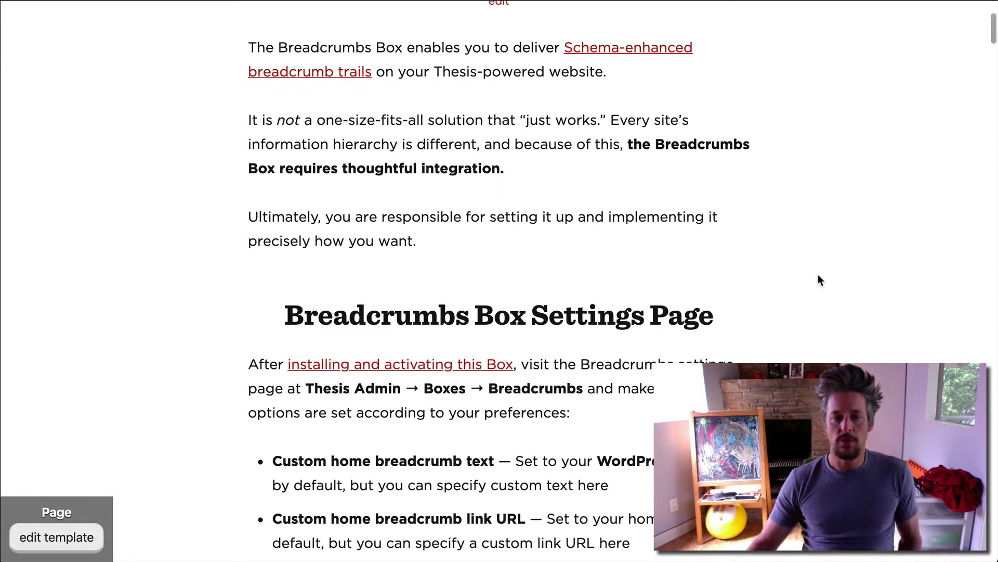
scroll(818, 275, "down", 4)
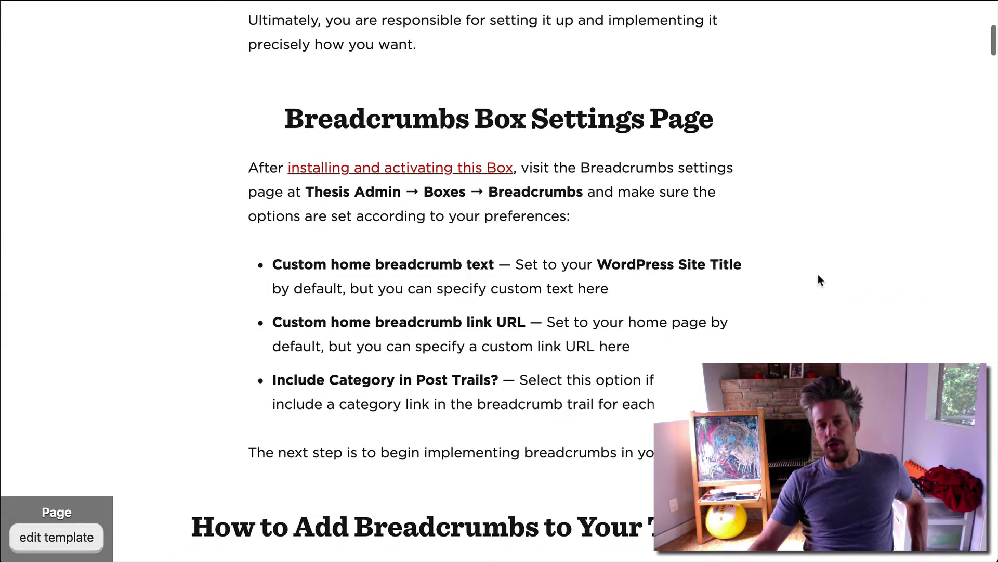
scroll(819, 281, "down", 1)
scroll(790, 250, "down", 2)
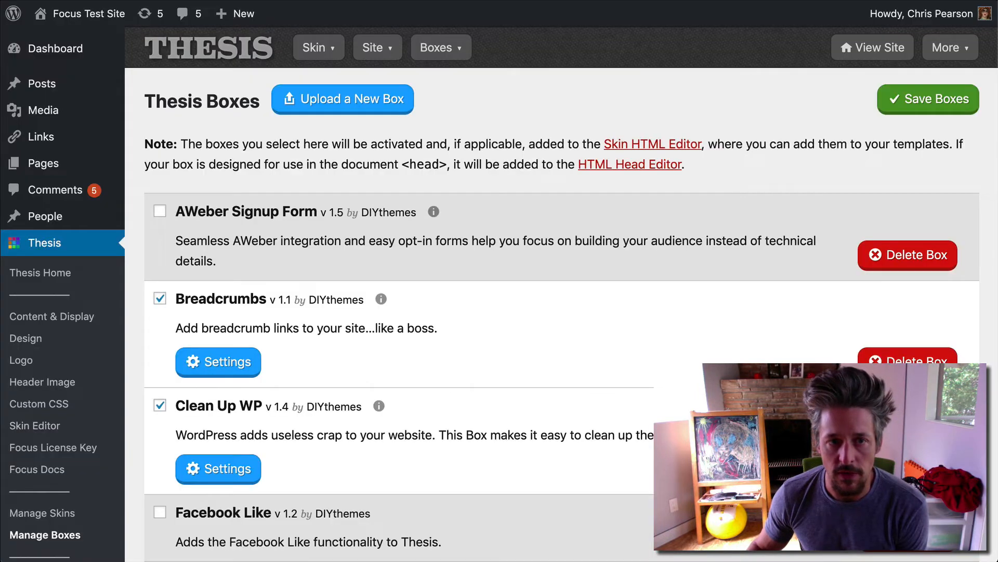
Step: Open the Breadcrumbs box's documentation from its entry in the Thesis Boxes list, then leave it
left_click(382, 301)
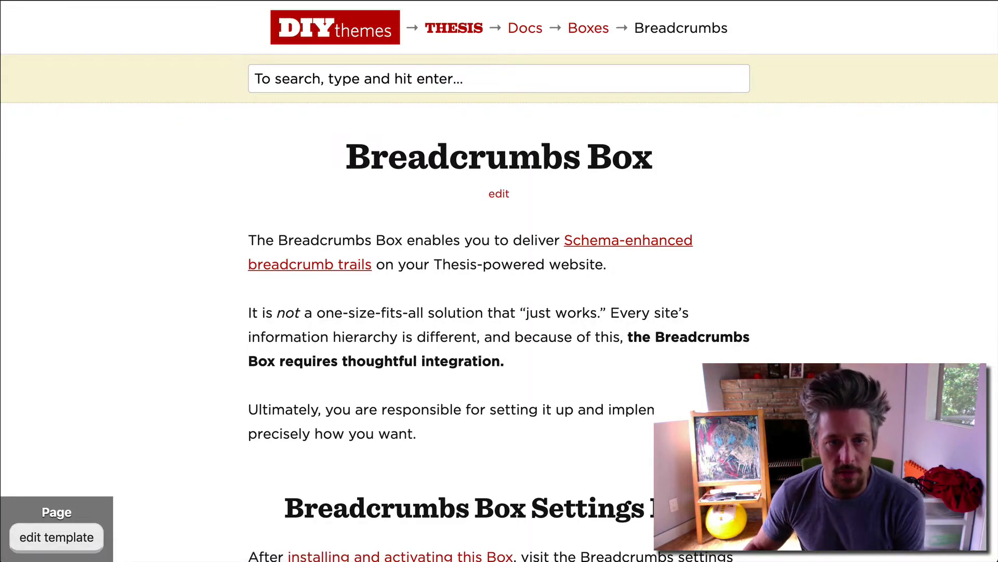
key("super+bracketleft")
left_click(605, 398)
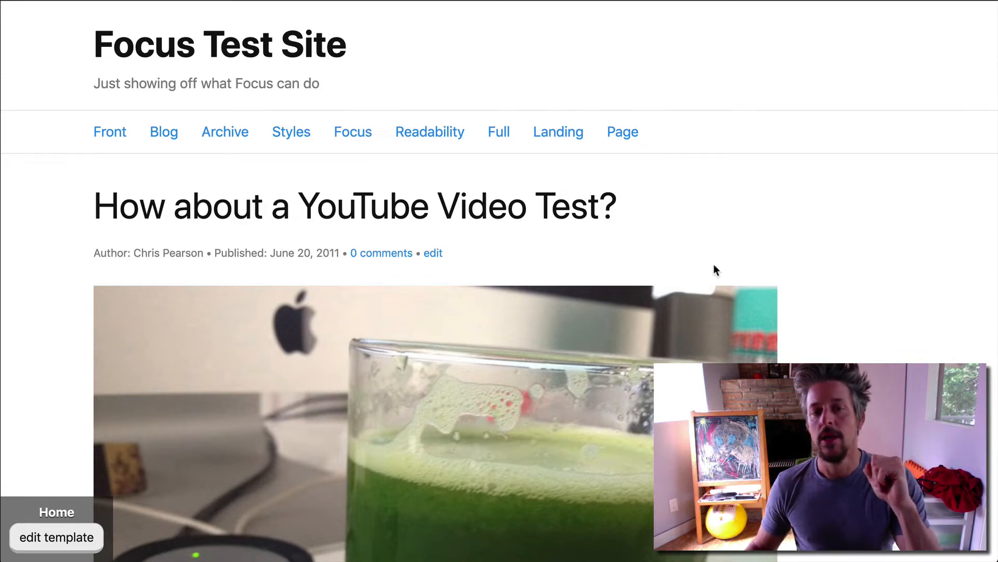
Step: Look through the posts on the Focus Test Site home page and return to its beginning
scroll(472, 309, "down", 3)
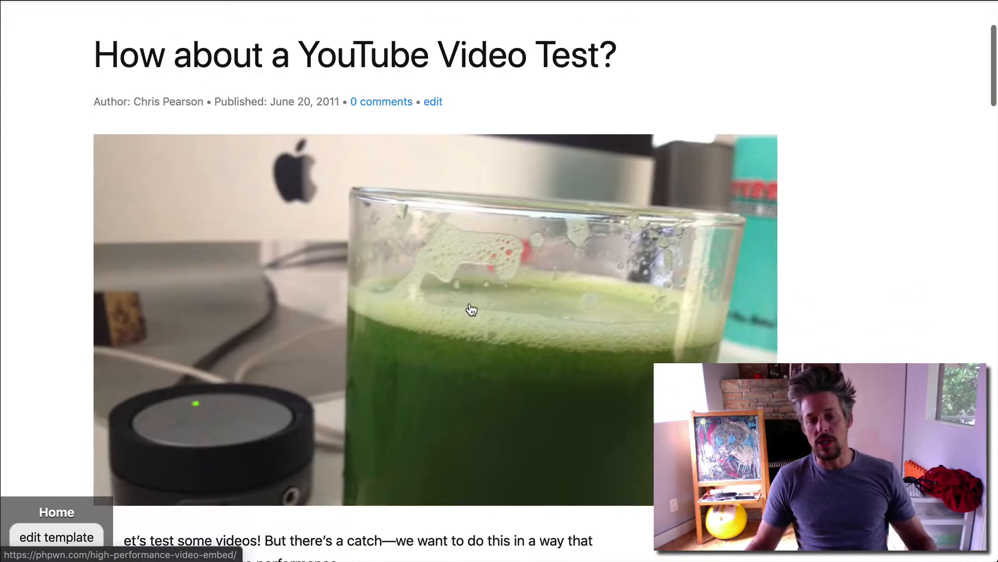
scroll(471, 309, "down", 15)
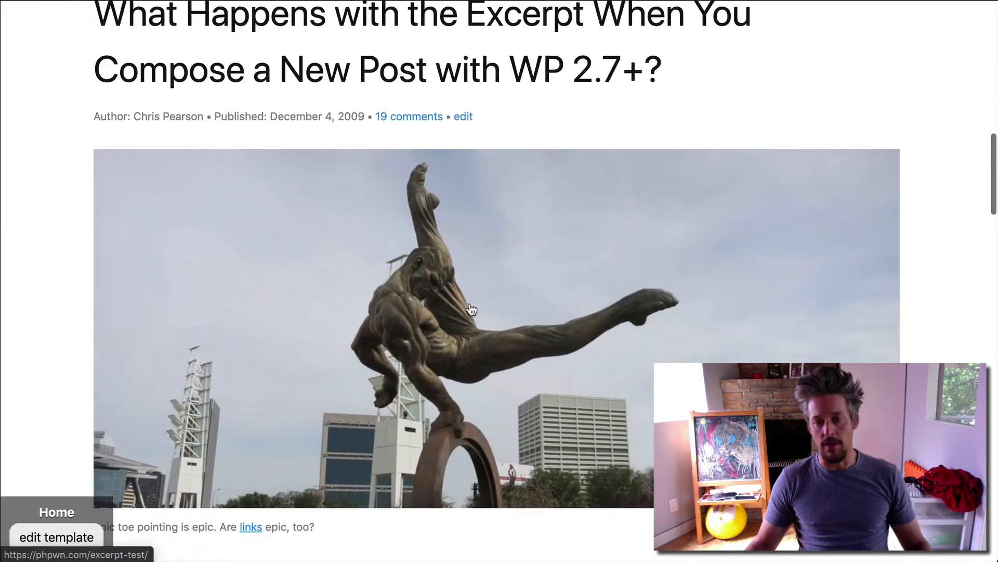
scroll(471, 309, "down", 11)
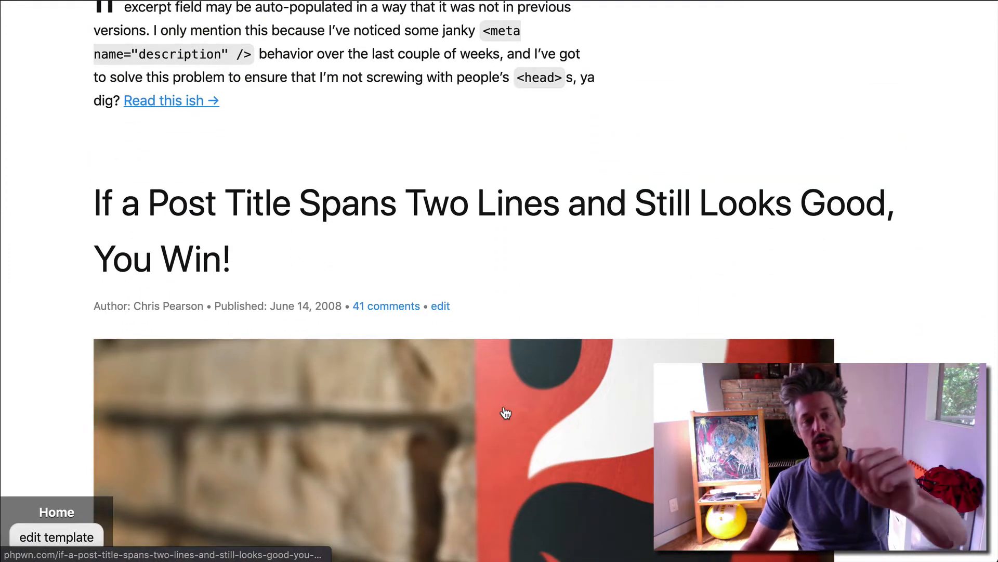
scroll(505, 413, "down", 20)
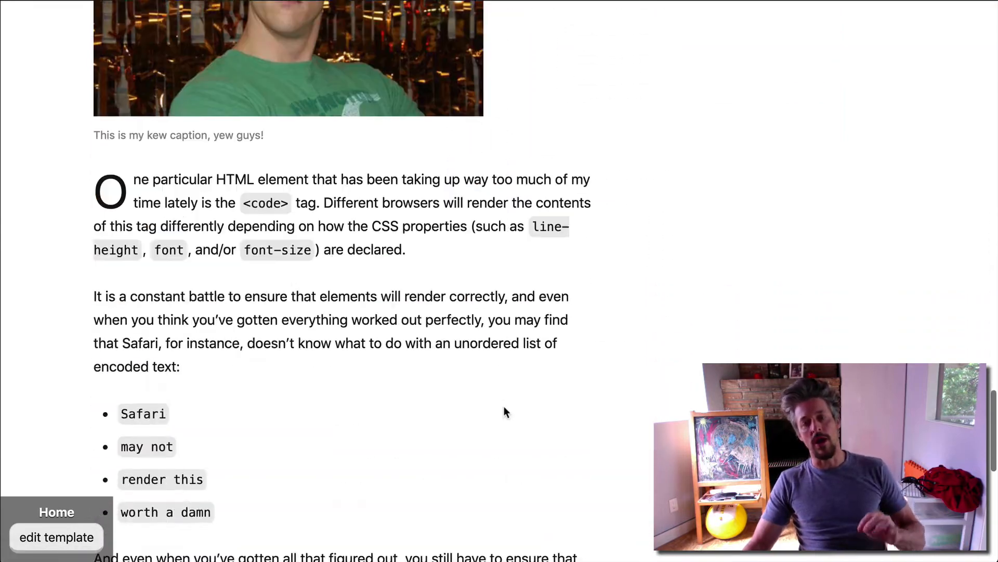
scroll(504, 407, "down", 1)
scroll(504, 406, "up", 20)
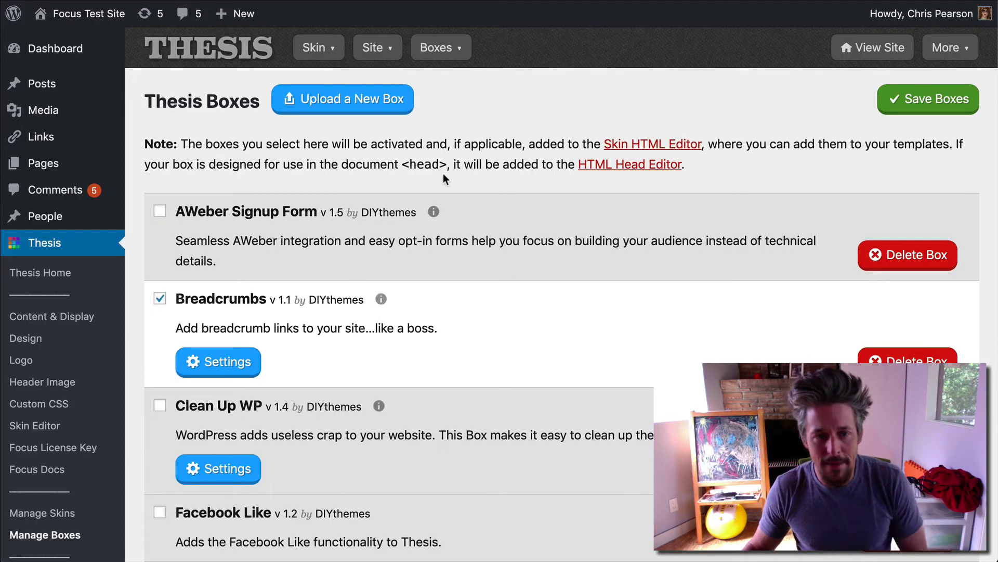
left_click(319, 52)
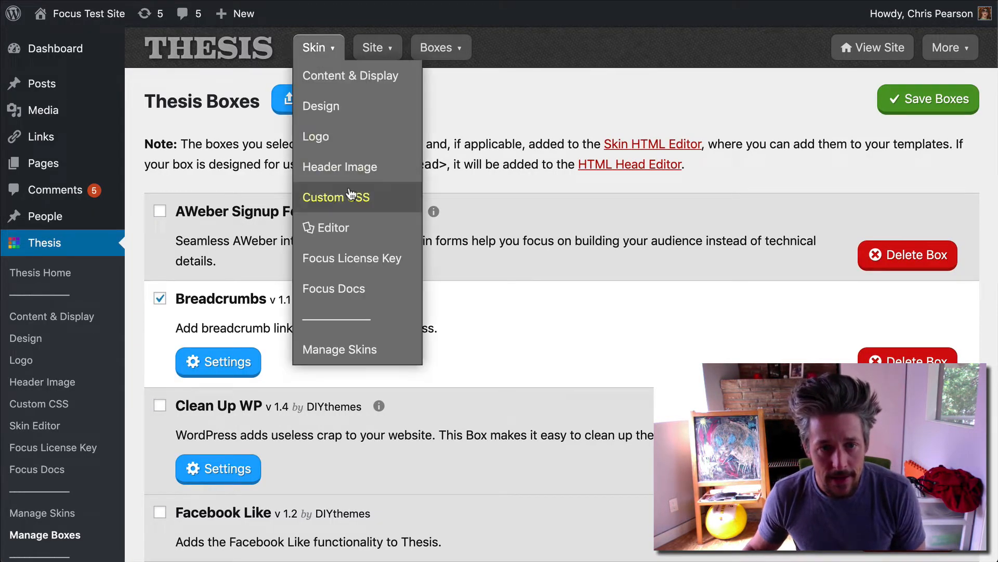
right_click(342, 229)
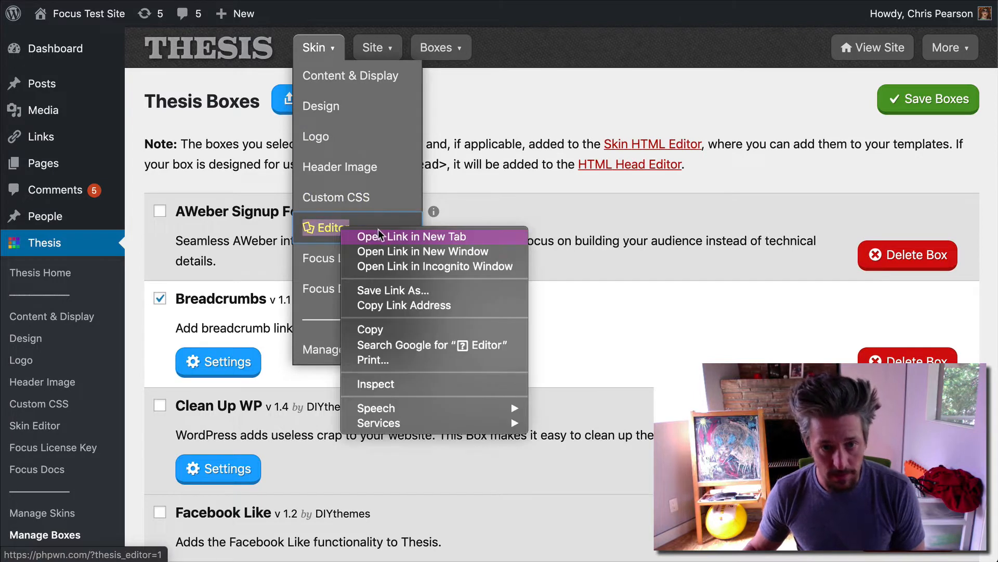
left_click(678, 264)
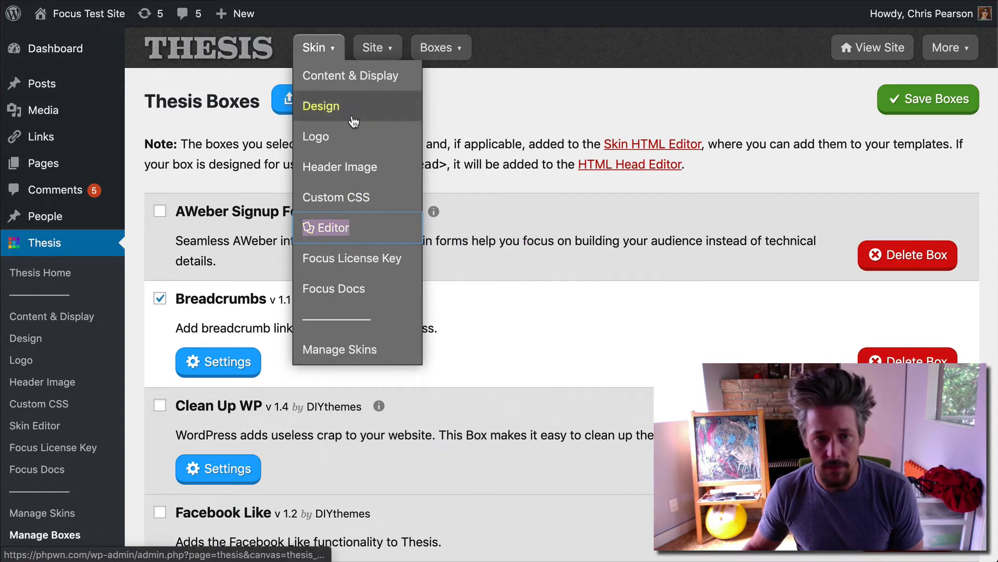
left_click(333, 49)
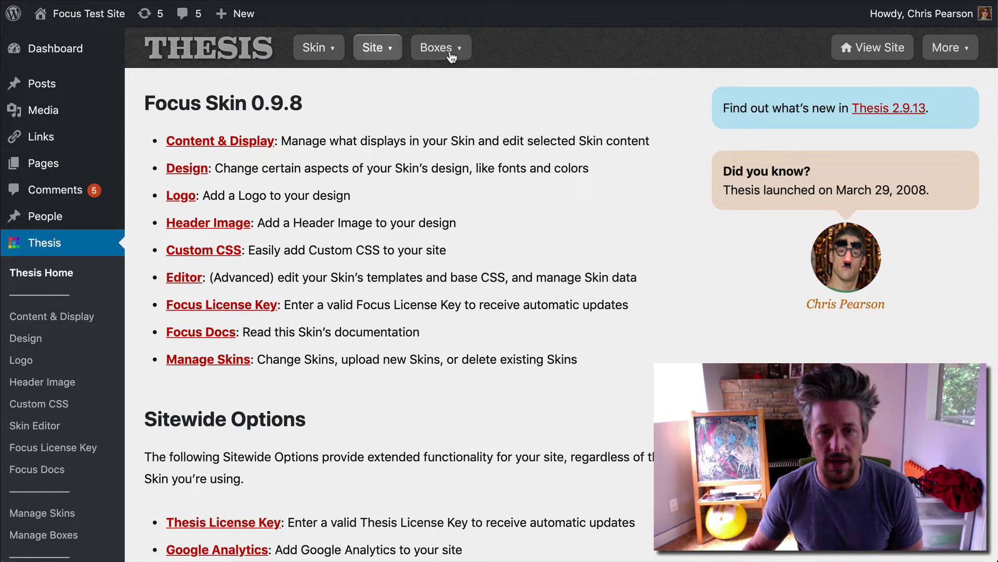
mouse_move(325, 58)
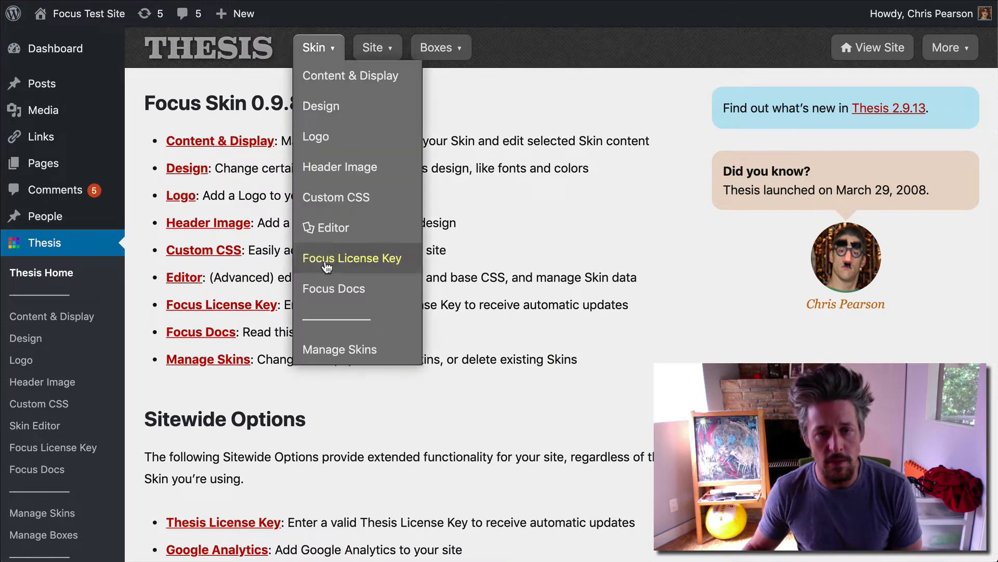
left_click(338, 229)
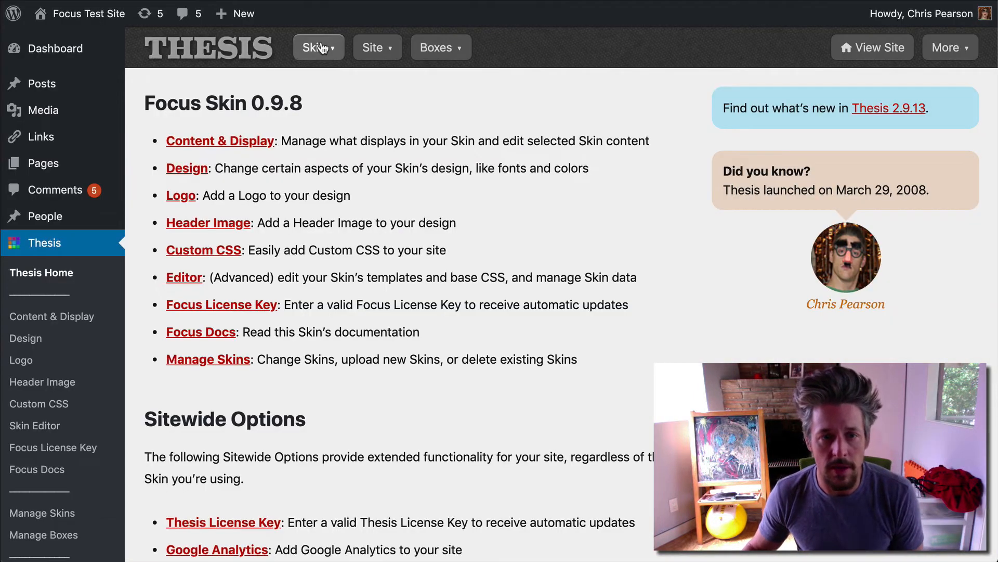
Step: Open the Thesis skin Editor in a new browser tab
mouse_move(323, 48)
right_click(335, 230)
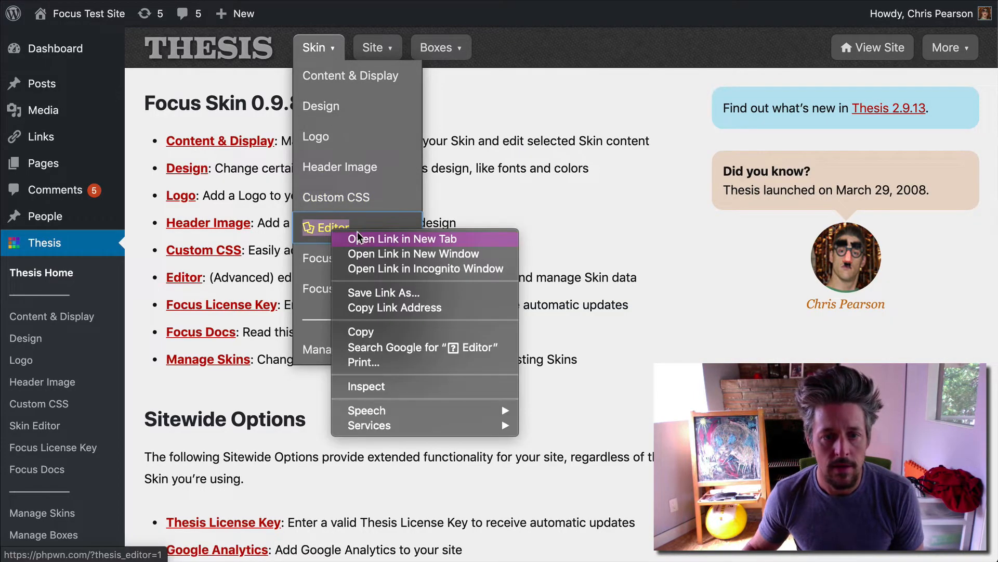
left_click(358, 238)
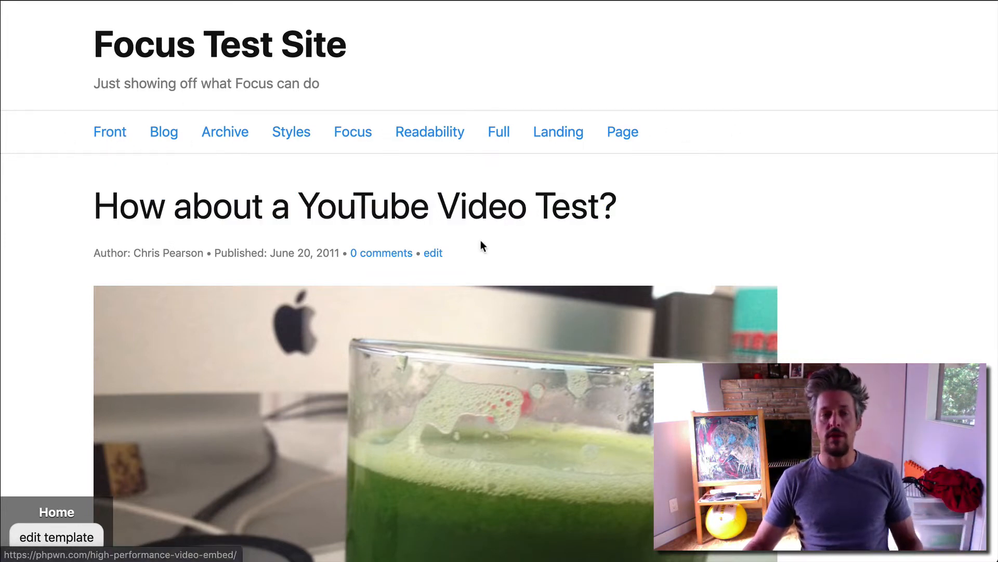
Step: Open the post "What Happens with the Excerpt When You Compose a New Post with WP 2.7+?" from the home page and view it
scroll(192, 210, "down", 2)
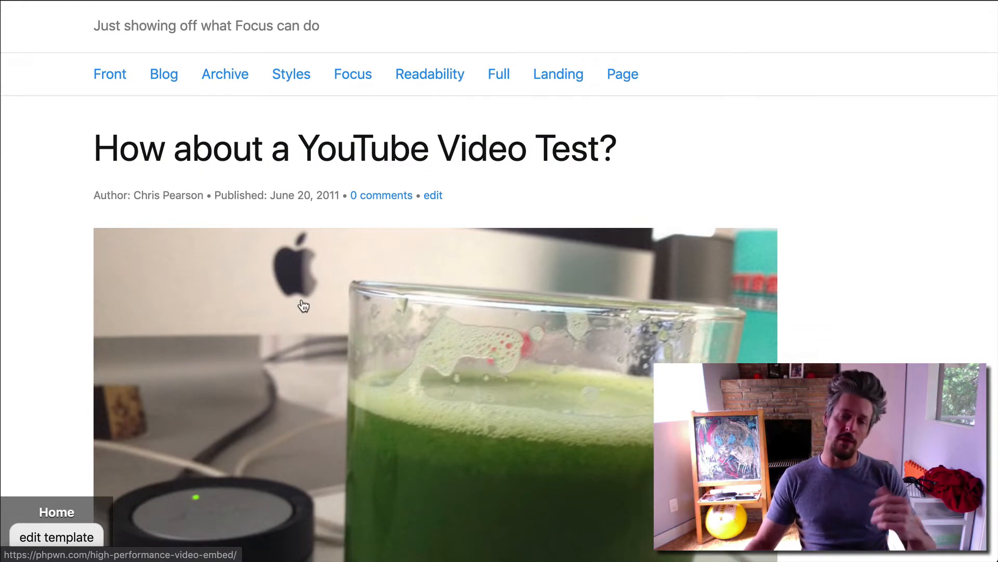
scroll(388, 361, "up", 1)
scroll(388, 360, "up", 2)
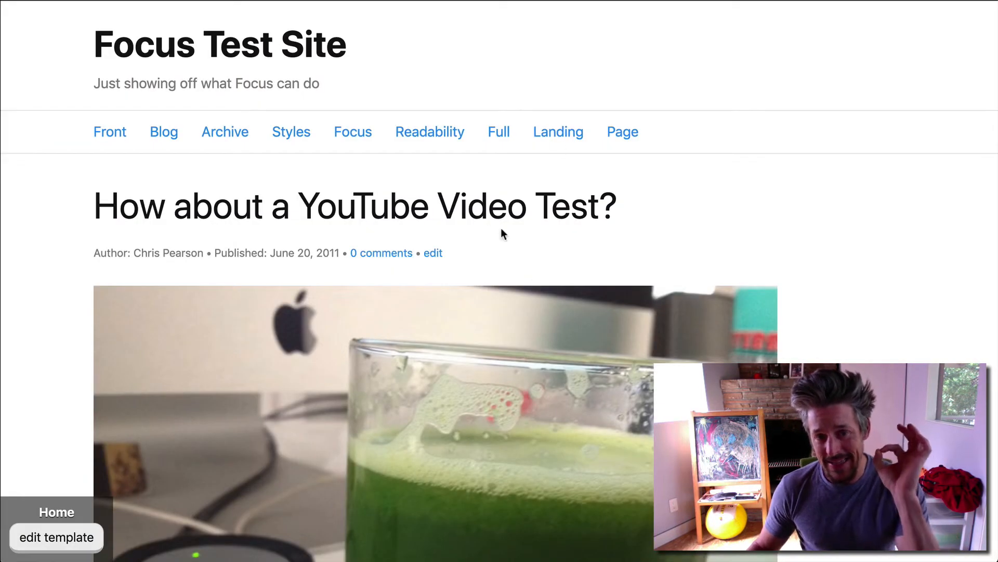
scroll(475, 227, "down", 6)
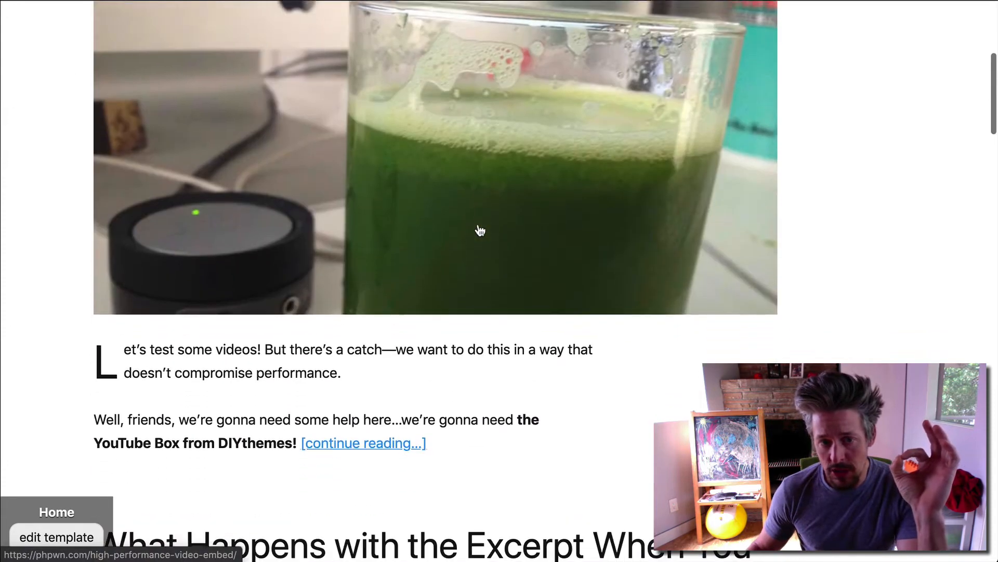
scroll(480, 230, "down", 3)
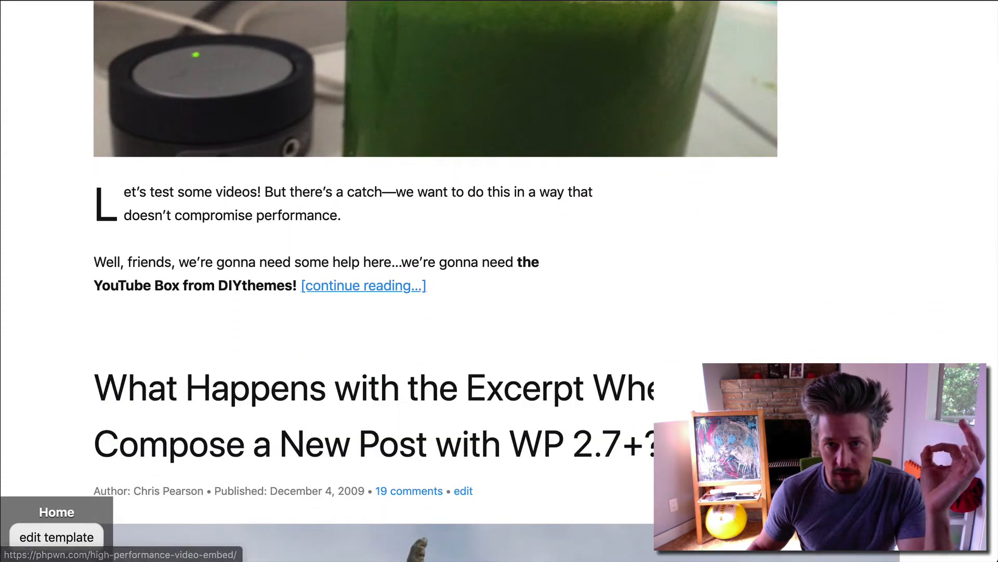
right_click(535, 371)
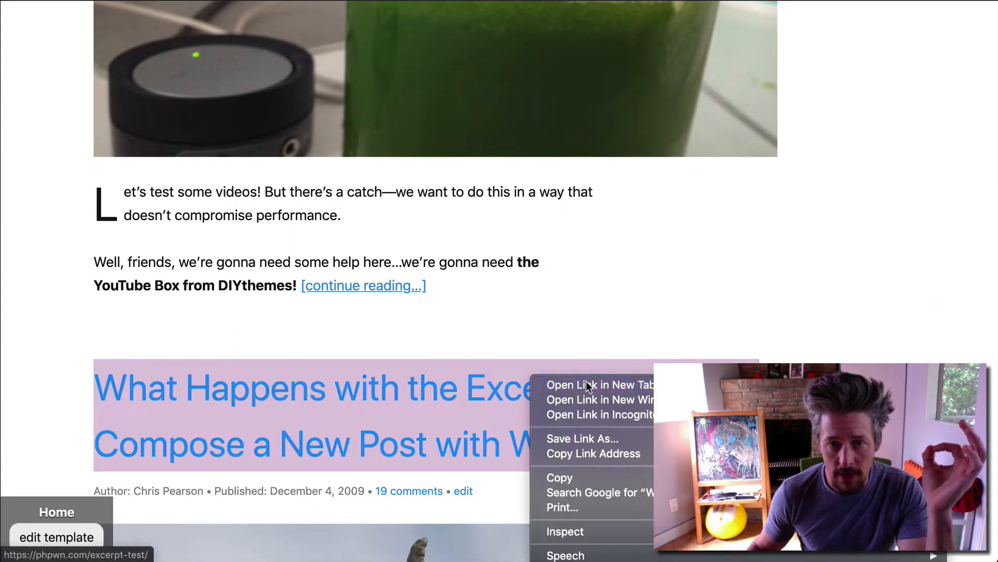
key("Escape")
left_click(561, 384)
scroll(787, 105, "down", 3)
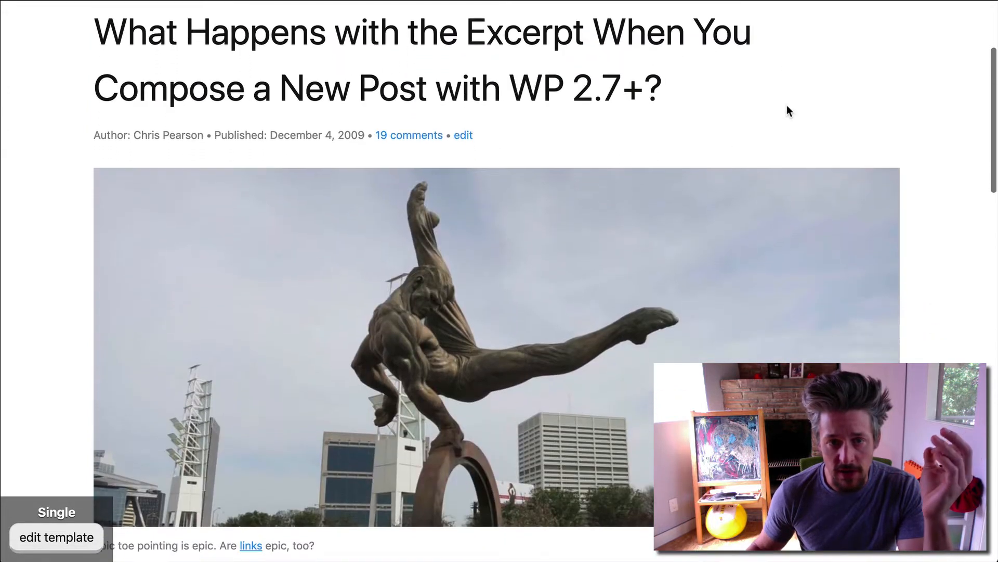
scroll(784, 106, "up", 3)
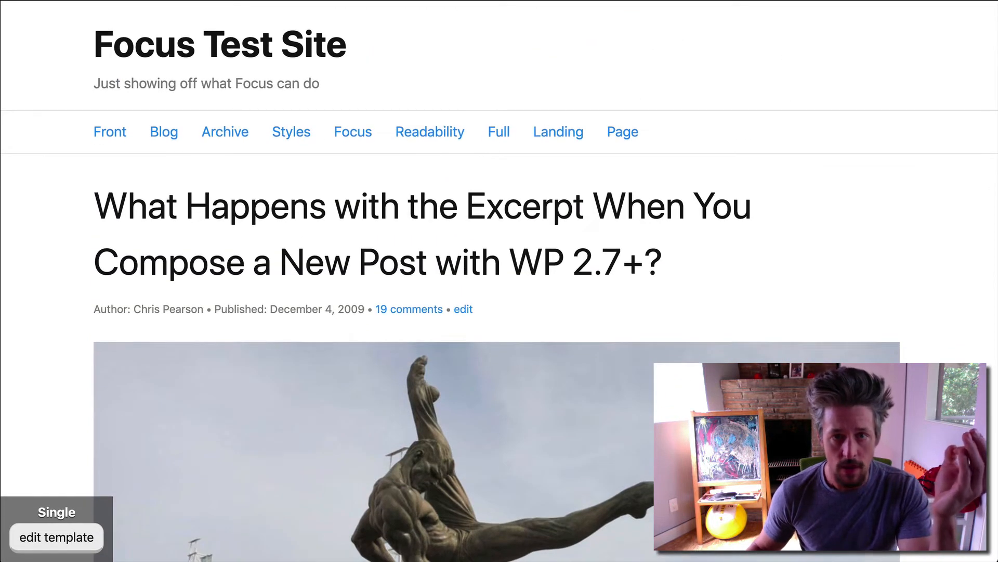
Step: Open the site's Page link in a new tab and look over the About page
right_click(611, 125)
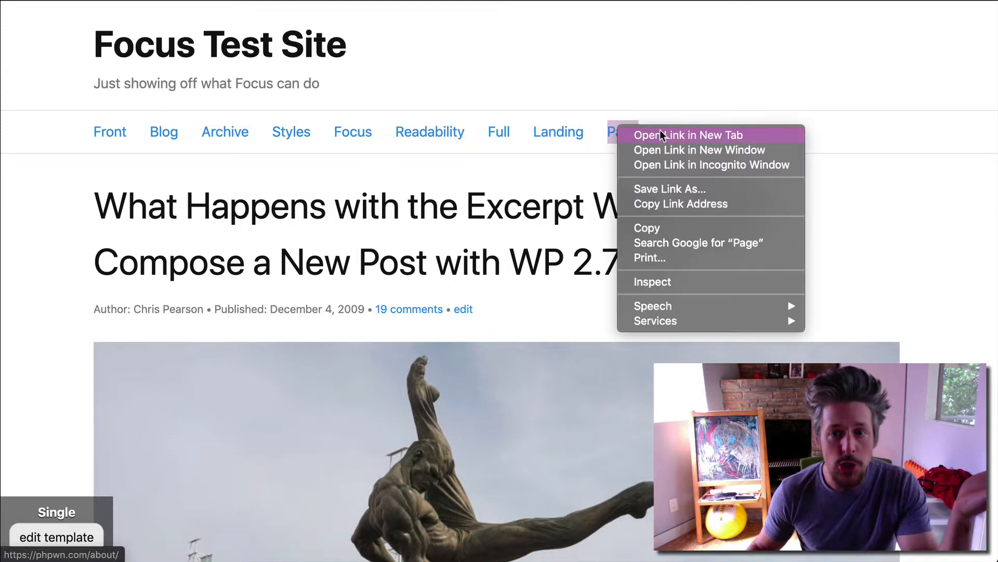
left_click(660, 129)
scroll(661, 261, "down", 10)
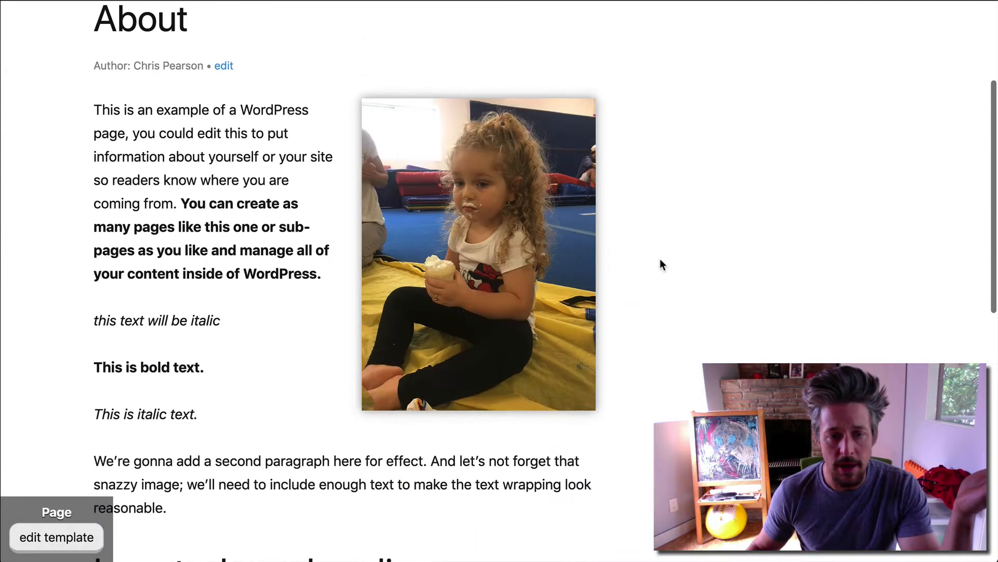
scroll(661, 260, "up", 10)
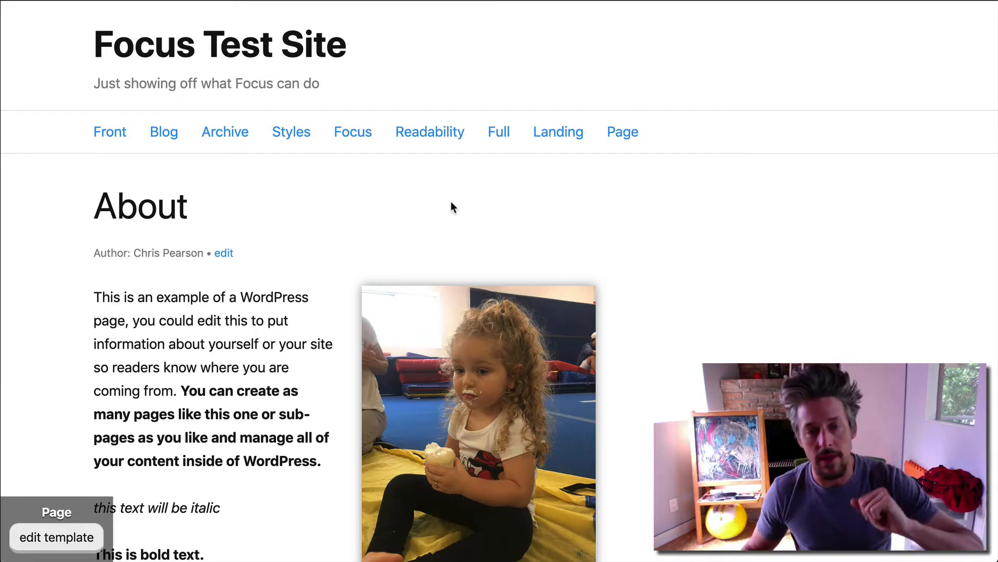
Step: Open the site's Archive page and look over its title and introductory content
left_click(232, 135)
scroll(226, 255, "down", 6)
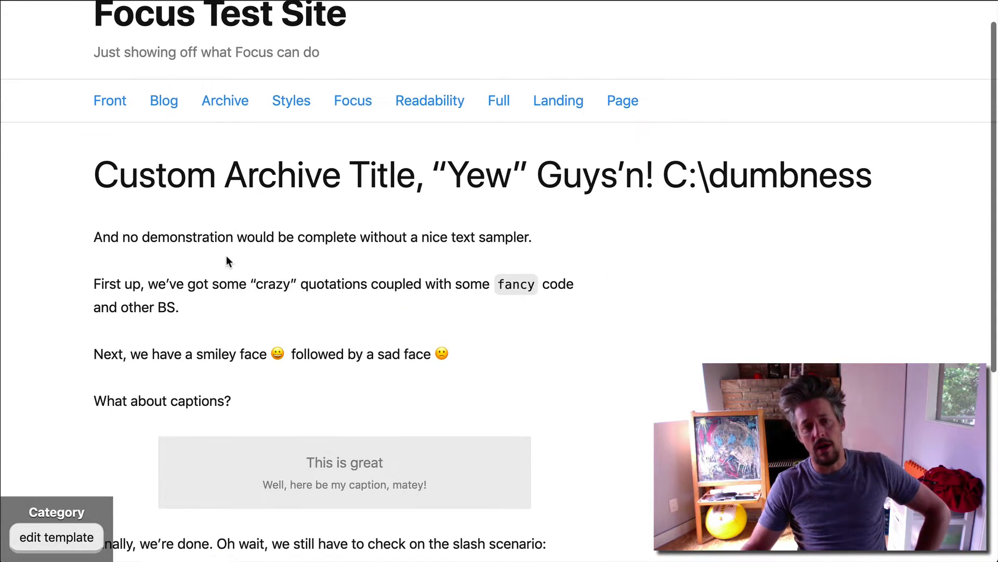
scroll(226, 255, "up", 5)
scroll(226, 255, "up", 3)
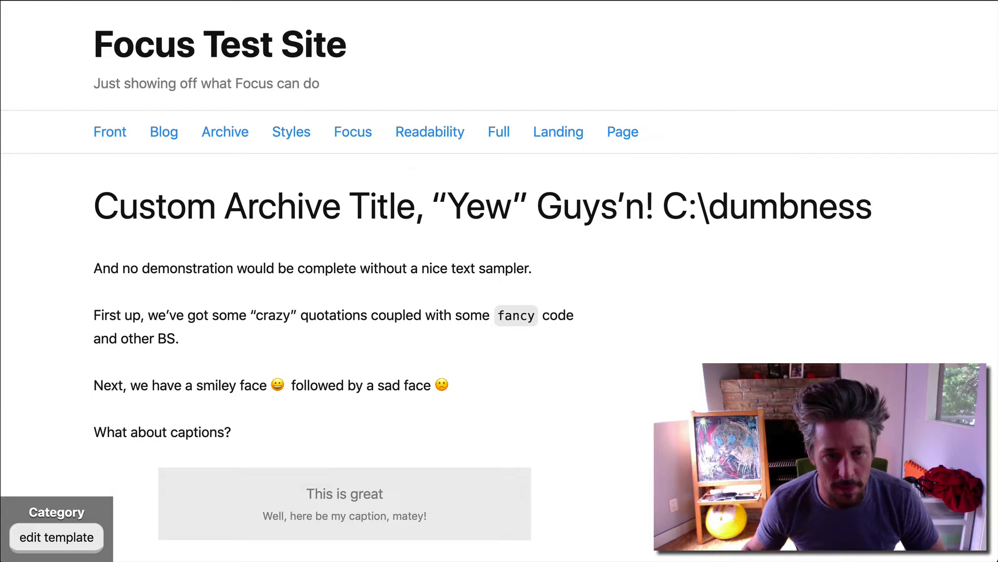
type("desigm")
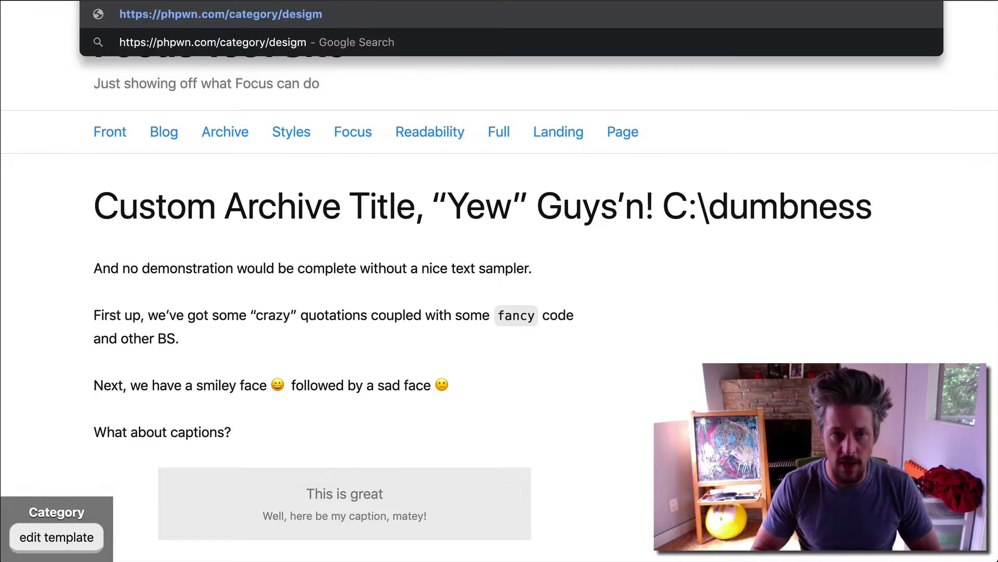
key("BackSpace")
type("n")
key("Return")
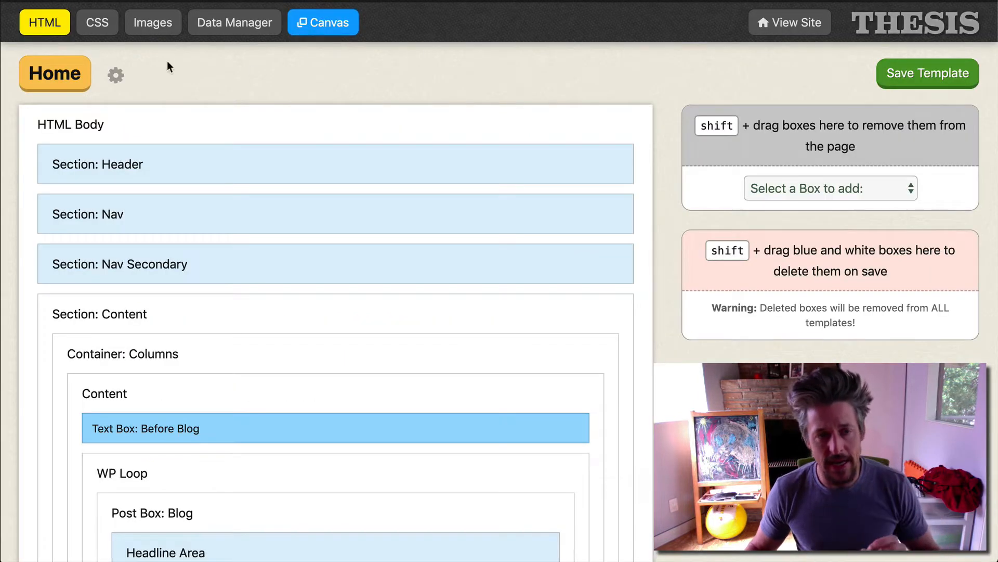
Step: Open the Single core template and expand its Nav section to show the container inside
left_click(68, 76)
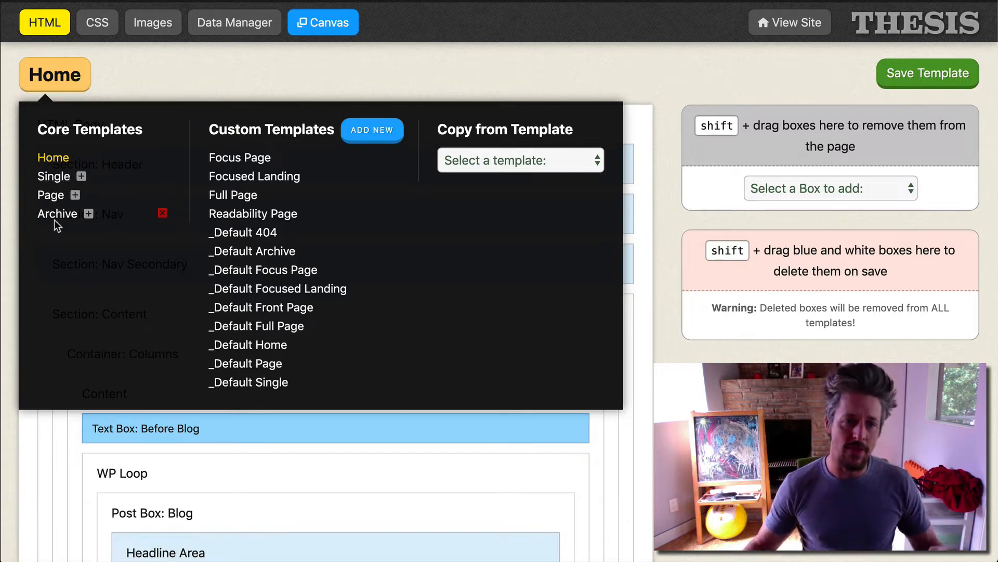
left_click(57, 179)
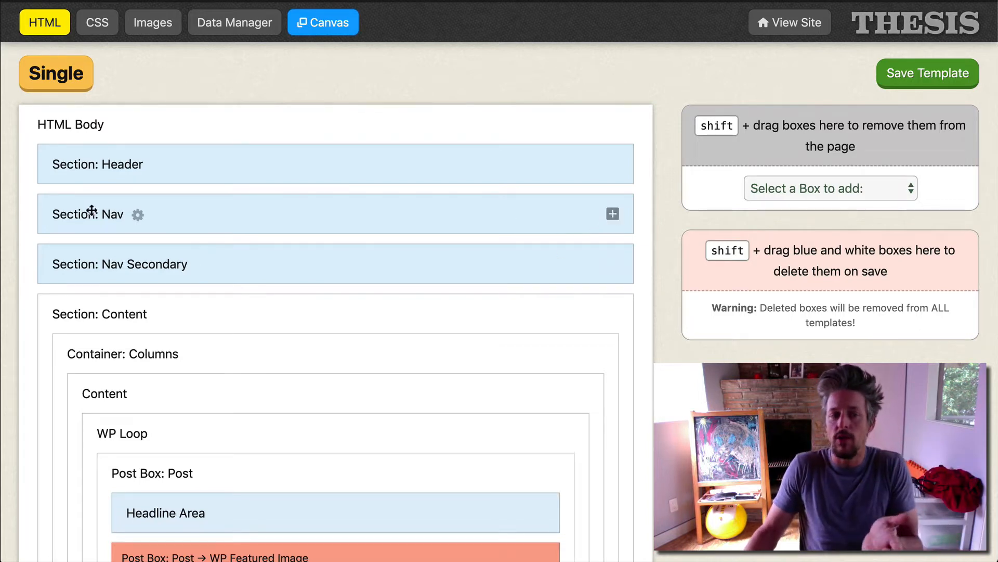
left_click(613, 214)
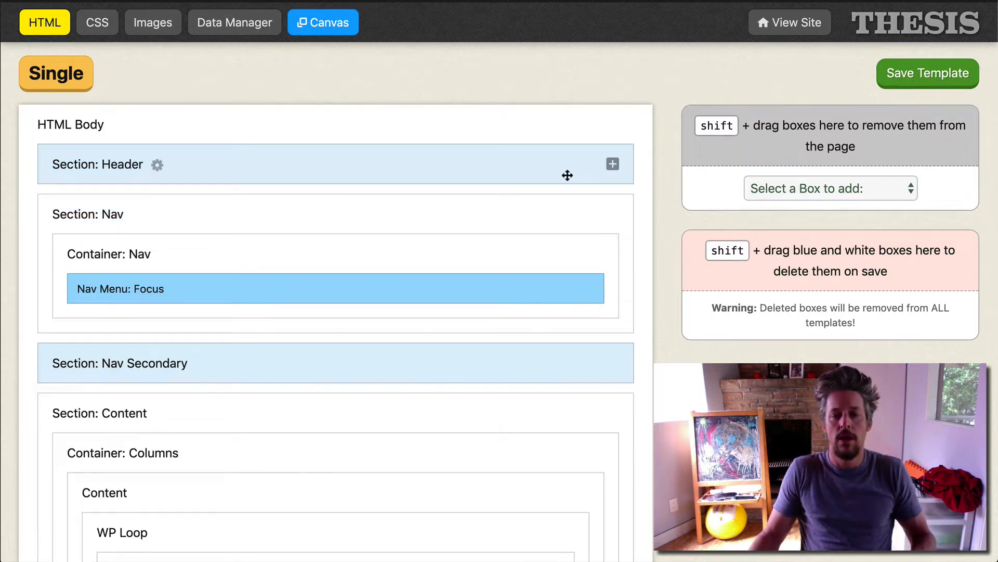
left_click(613, 214)
left_click(612, 214)
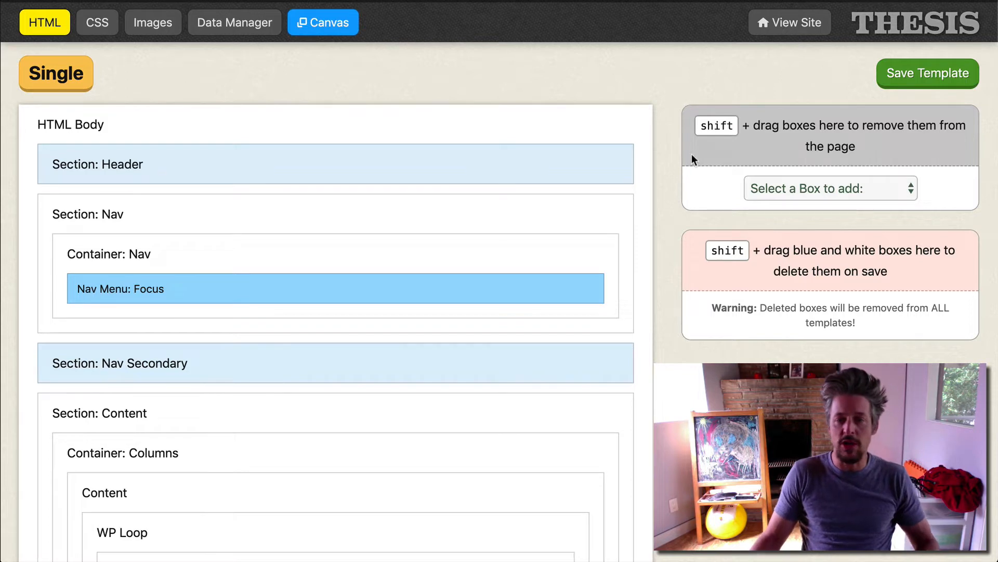
Step: Add the Breadcrumbs box to Container: Nav above Nav Menu: Focus and save the Single template
left_click(822, 193)
left_click(820, 222)
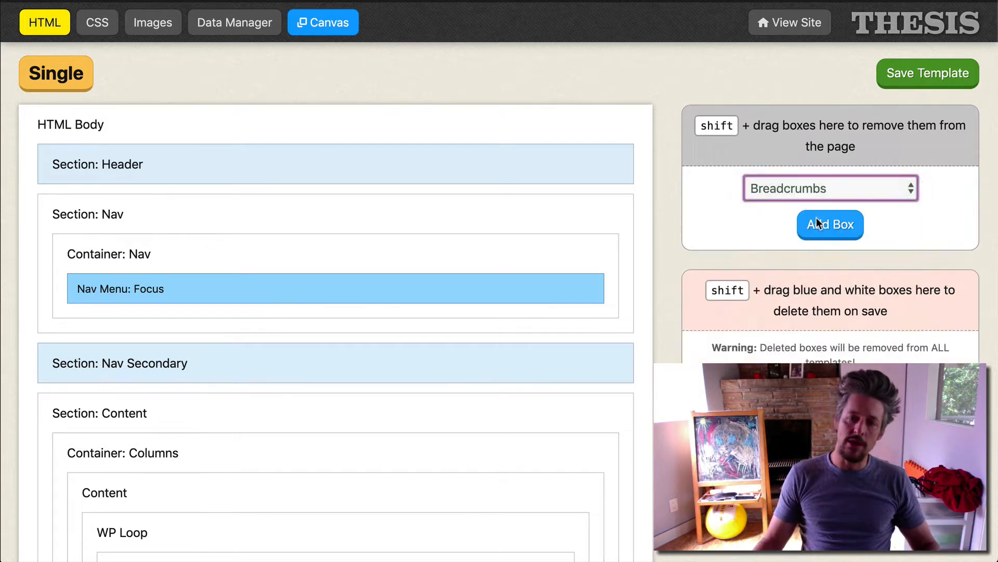
left_click(818, 223)
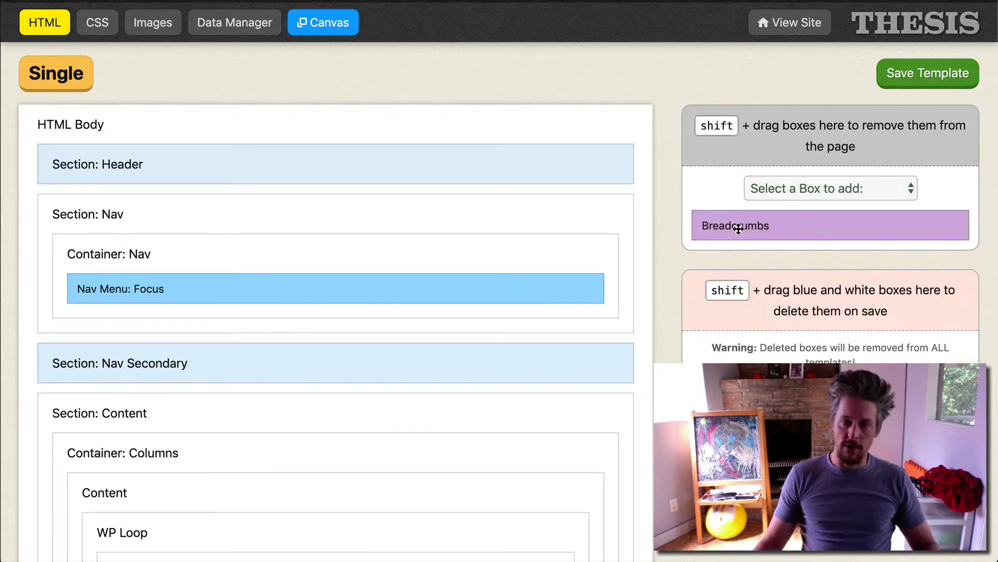
left_click_drag(739, 228, 336, 255)
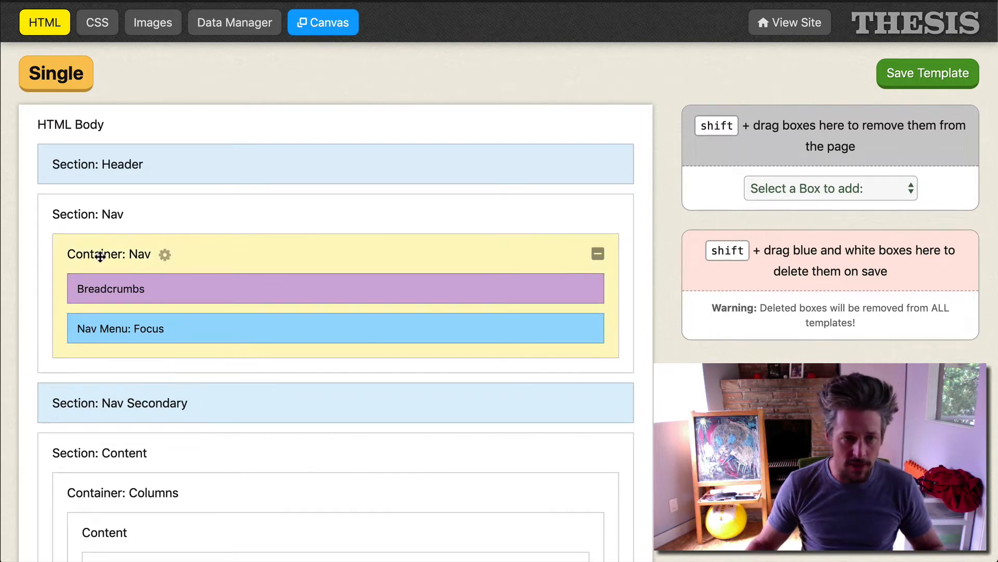
left_click_drag(108, 290, 94, 253)
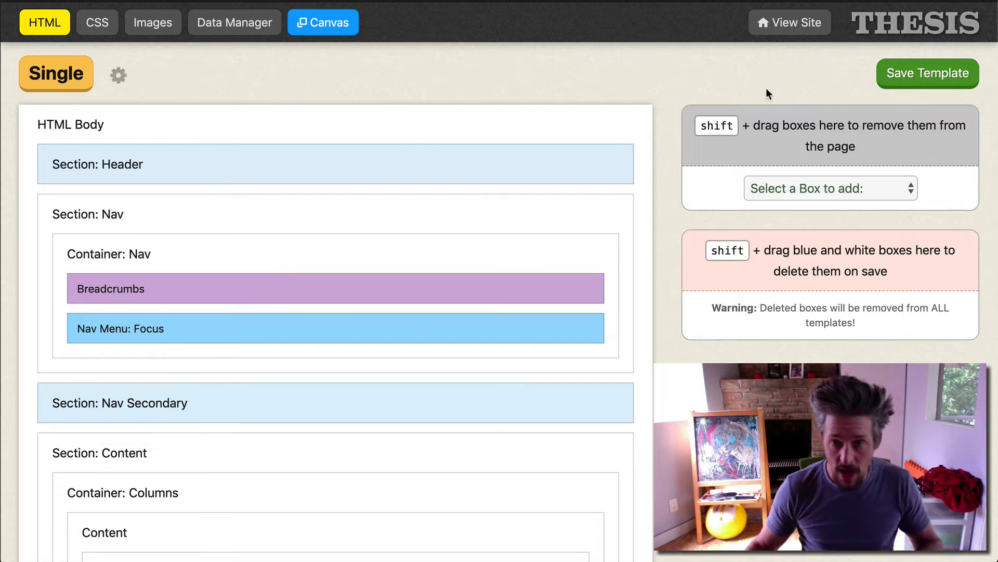
left_click(906, 74)
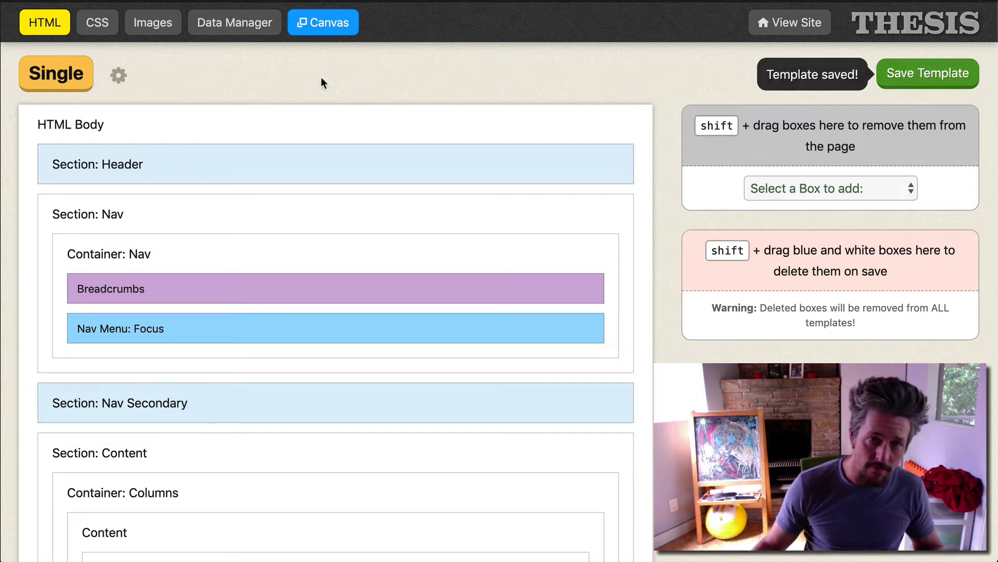
Step: In the Page core template, add the Breadcrumbs box to Container: Nav above Nav Menu: Focus and save the template
left_click(64, 77)
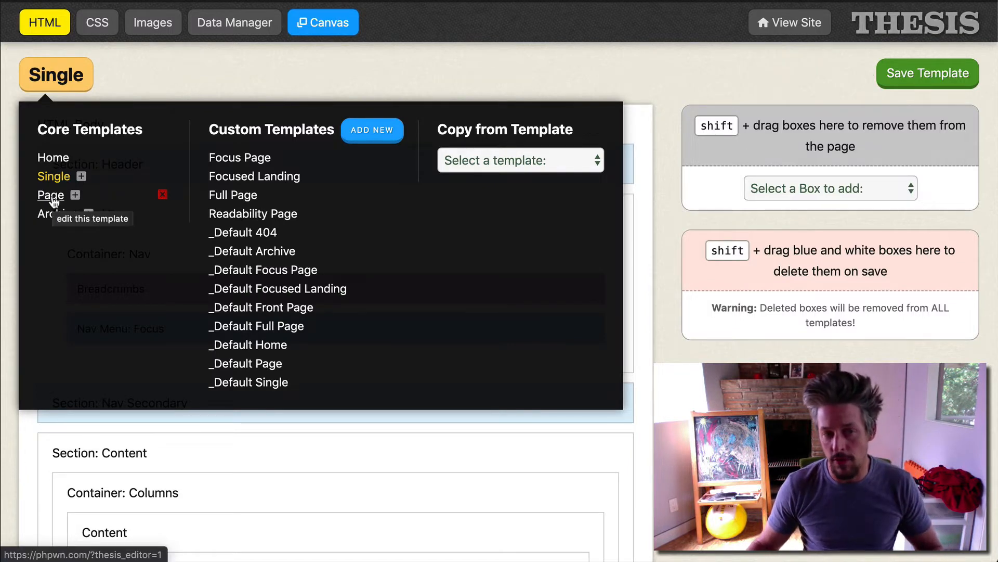
left_click(51, 196)
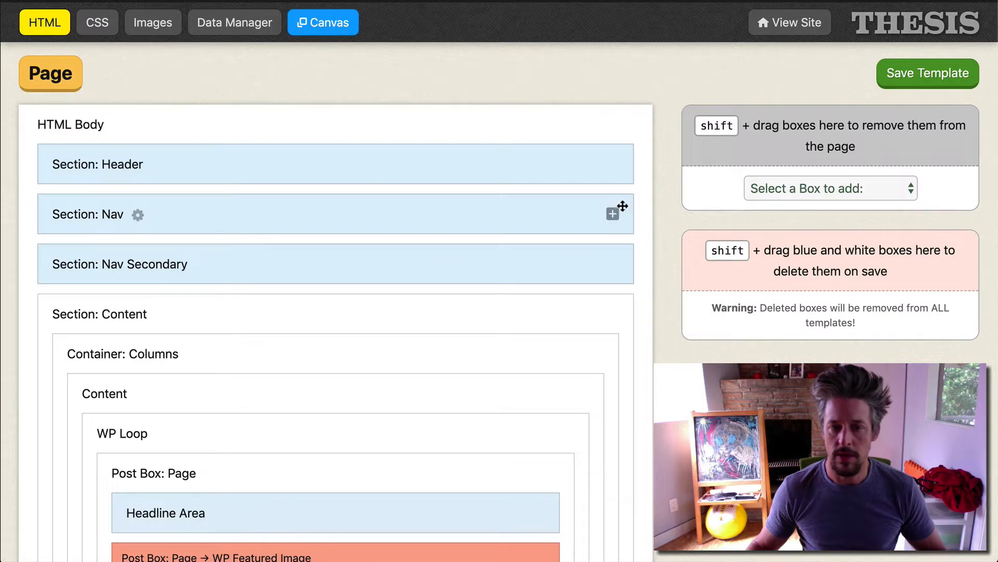
left_click(613, 212)
left_click(849, 189)
left_click(831, 220)
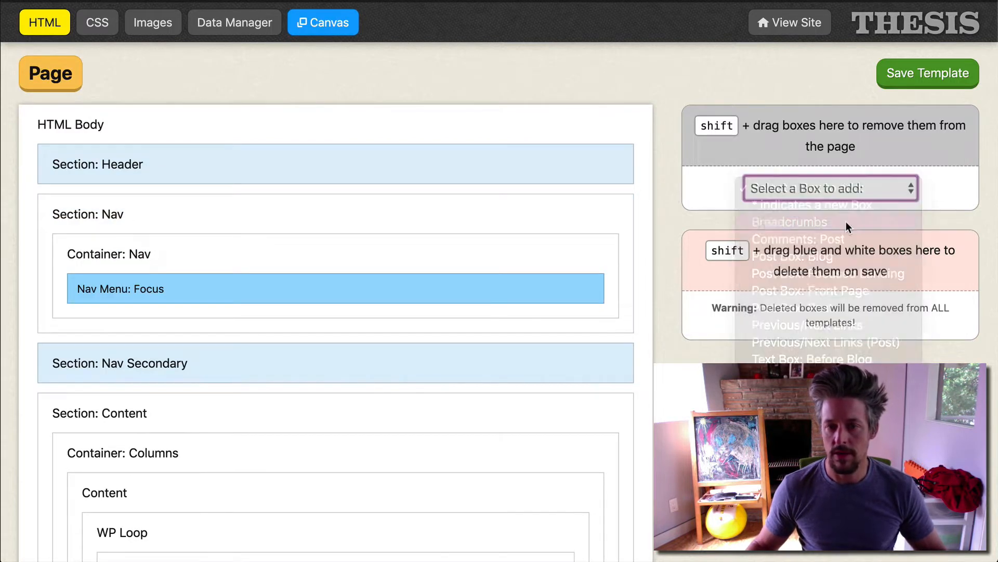
left_click_drag(721, 226, 198, 256)
left_click(926, 73)
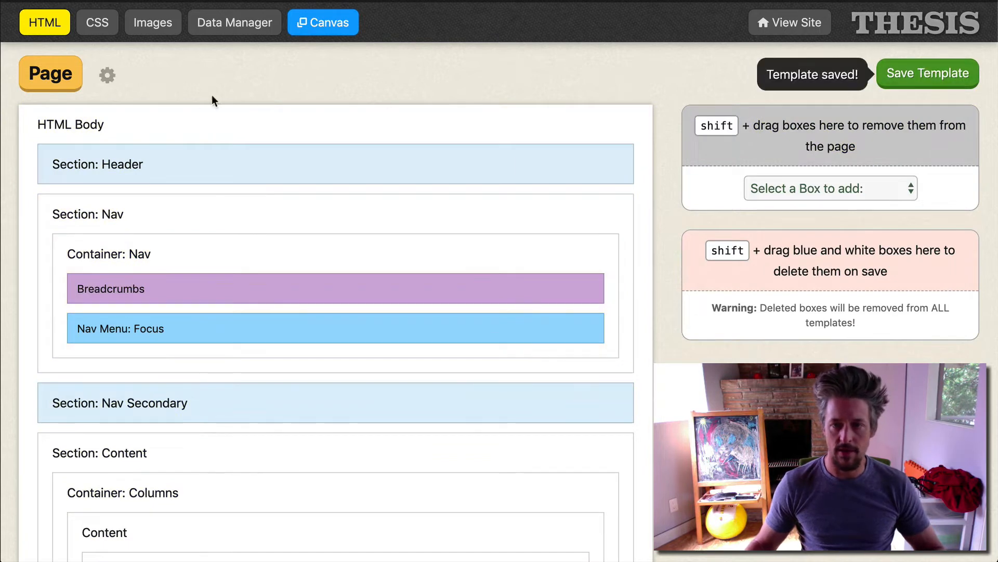
Step: In the Archive core template, add the Breadcrumbs box to Container: Nav and save the template
left_click(75, 86)
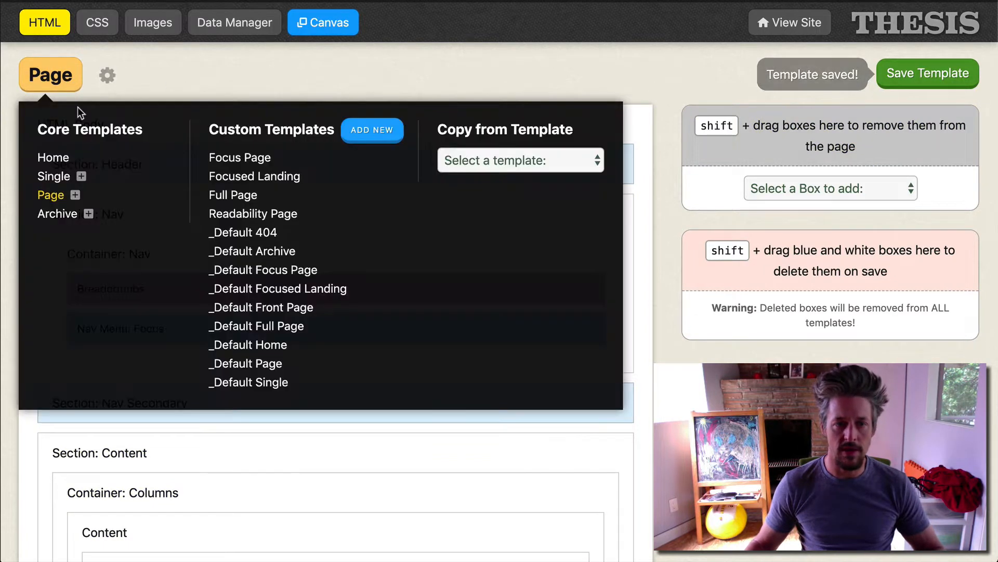
left_click(60, 214)
left_click(613, 214)
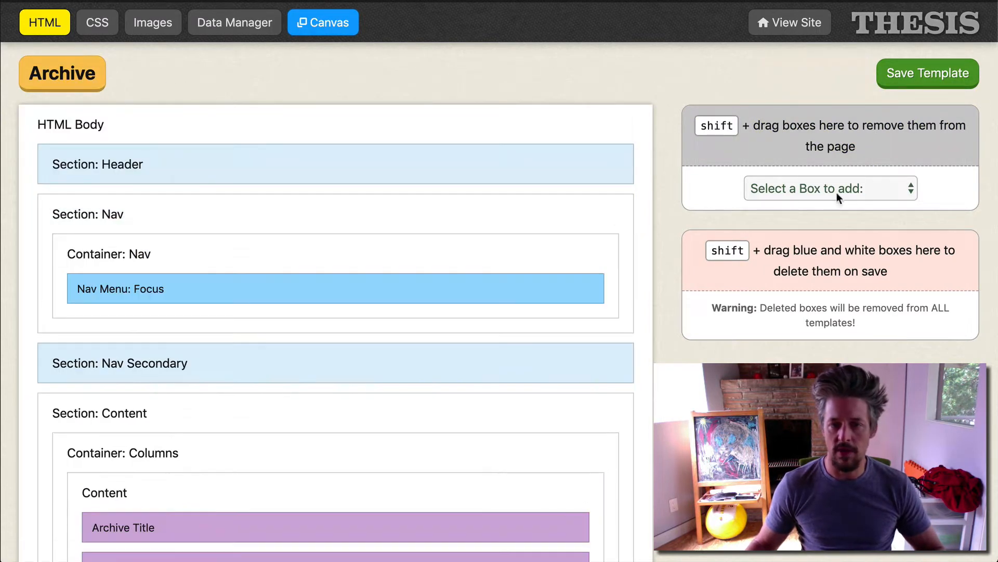
left_click(837, 189)
left_click(828, 221)
left_click(831, 224)
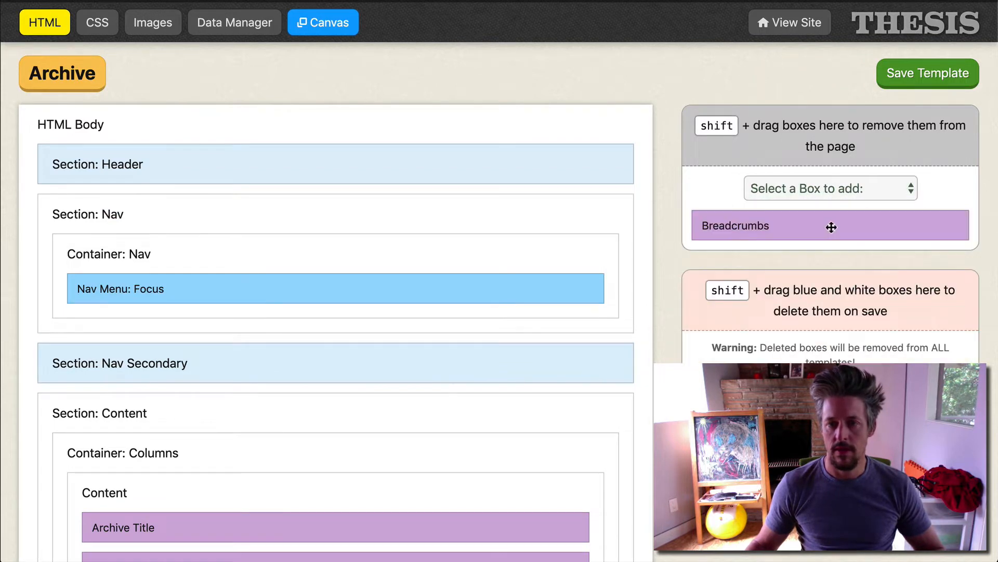
left_click_drag(724, 228, 270, 262)
left_click(944, 82)
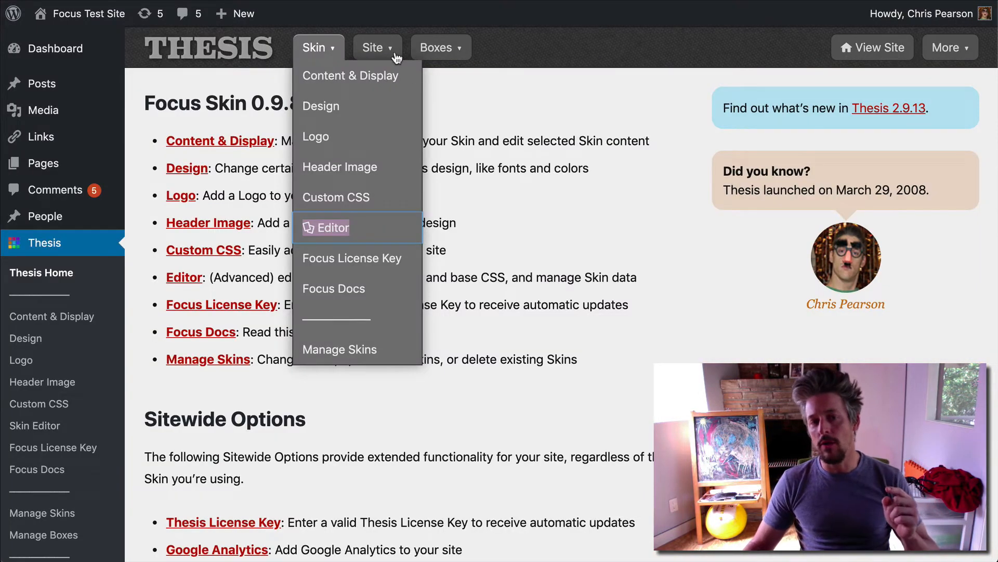
Step: In the Breadcrumbs box settings, turn off Show Category in Post breadcrumb trail and save the Breadcrumbs options
left_click(450, 52)
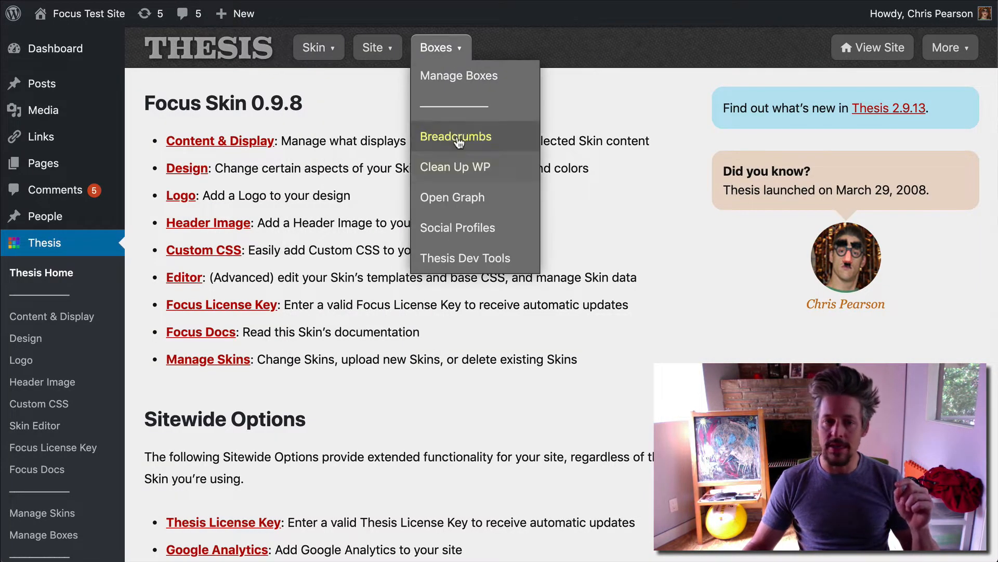
left_click(457, 138)
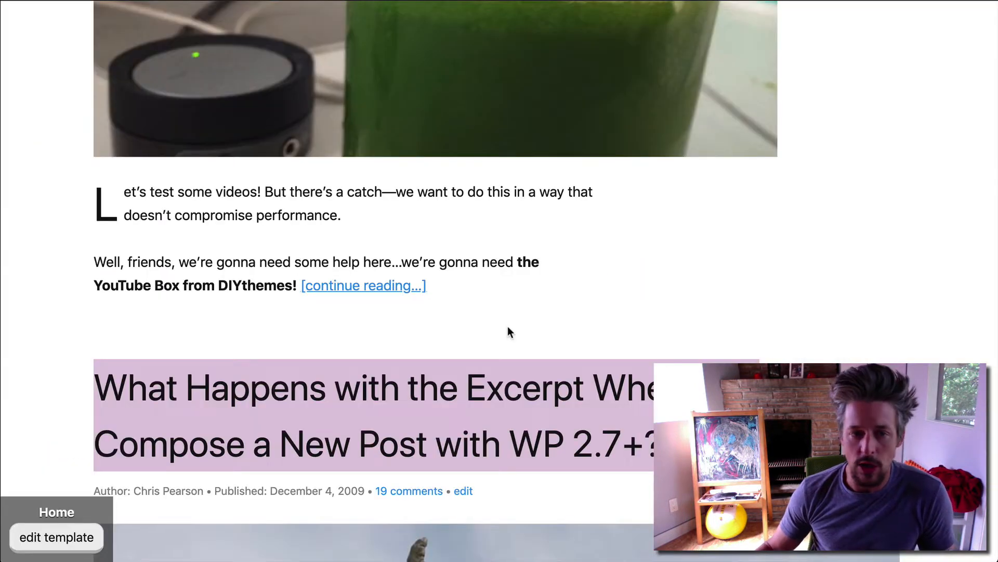
scroll(507, 326, "up", 10)
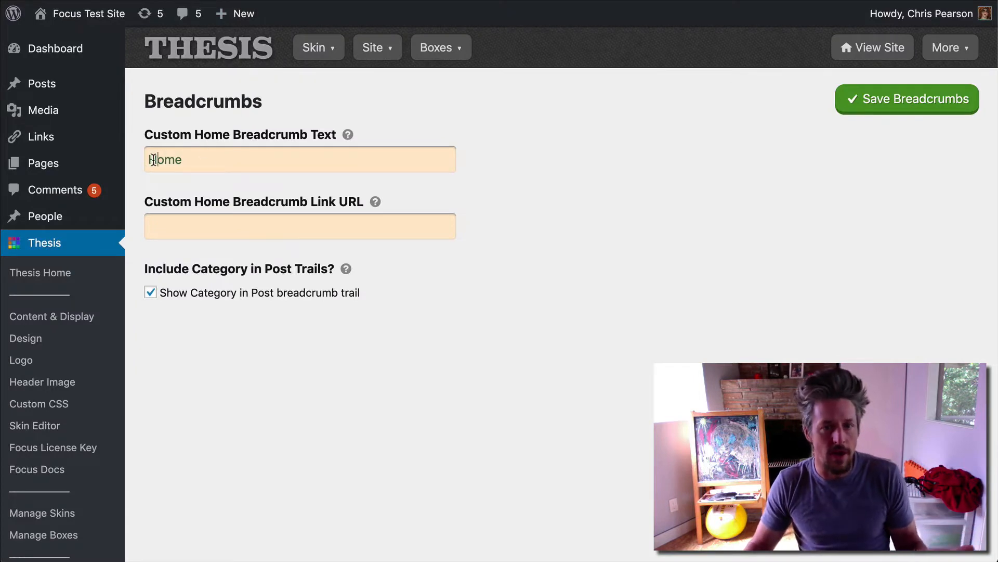
left_click_drag(146, 159, 281, 158)
left_click(287, 154)
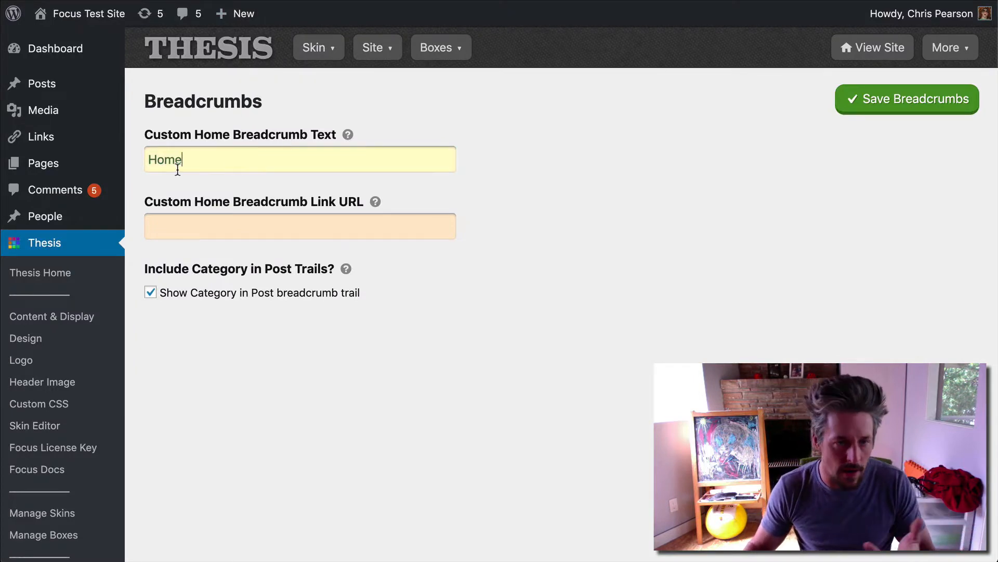
left_click(427, 431)
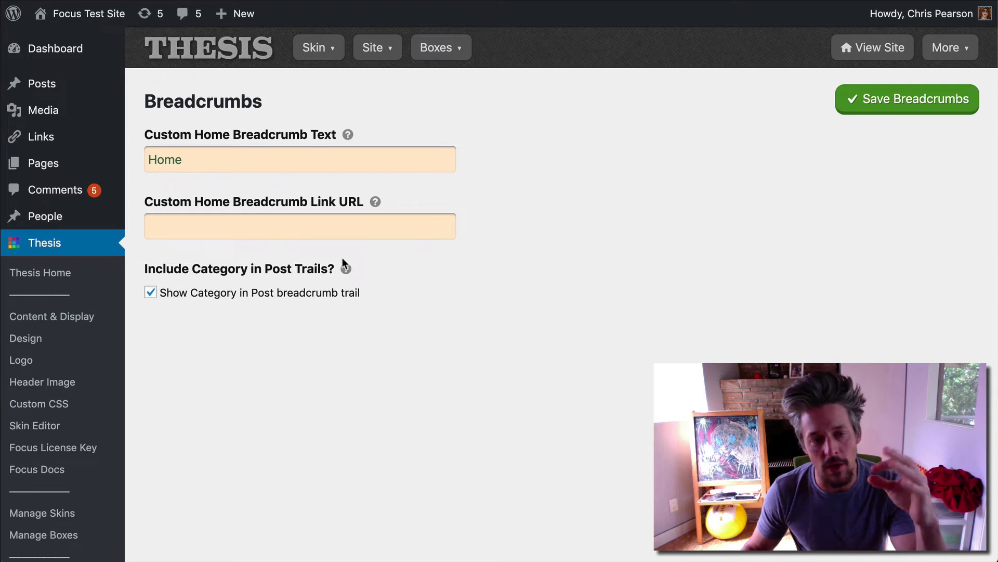
left_click(239, 295)
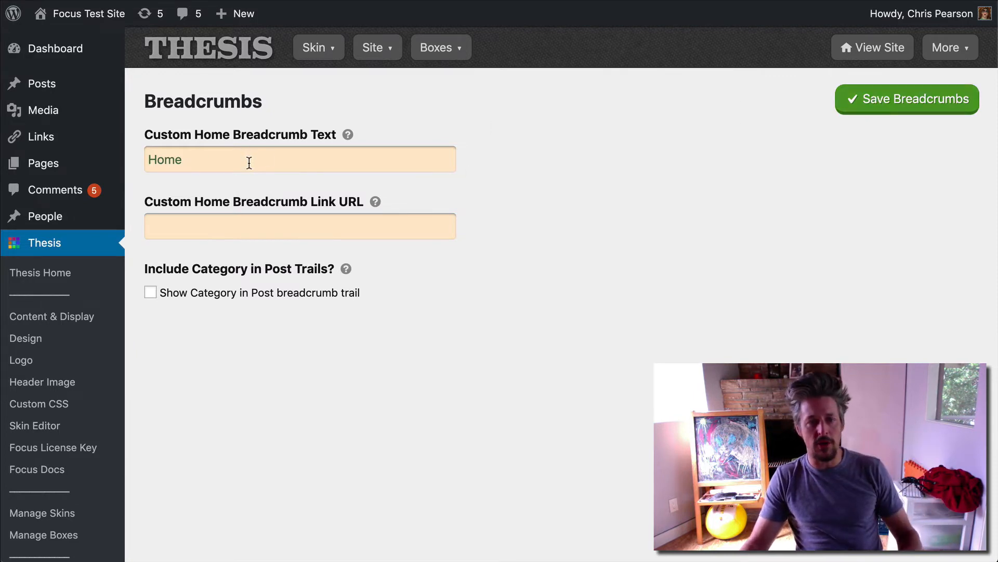
left_click(900, 102)
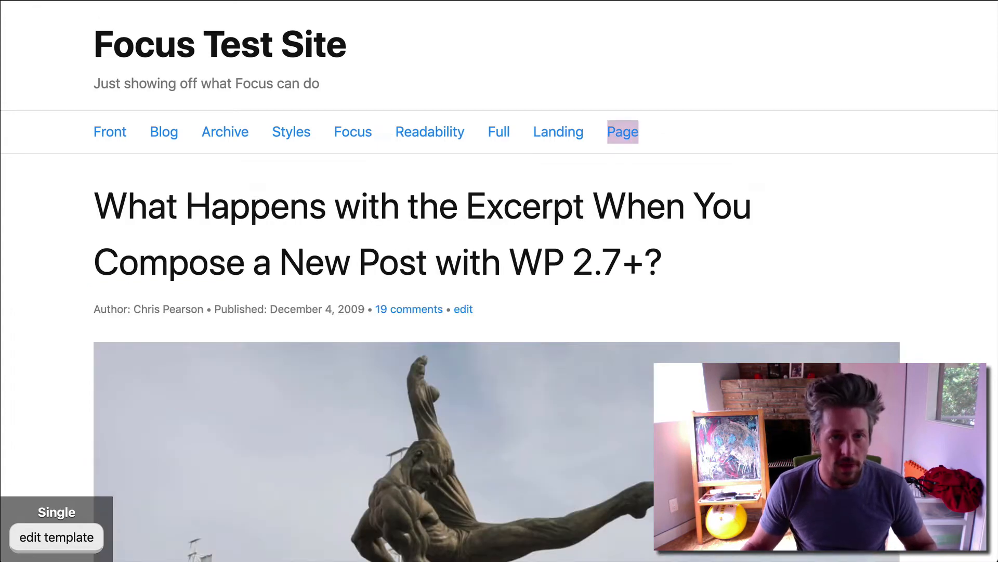
Step: Reload the post "What Happens with the Excerpt When You Compose a New Post with WP 2.7+?" and examine its breadcrumb trail
key("ctrl+r")
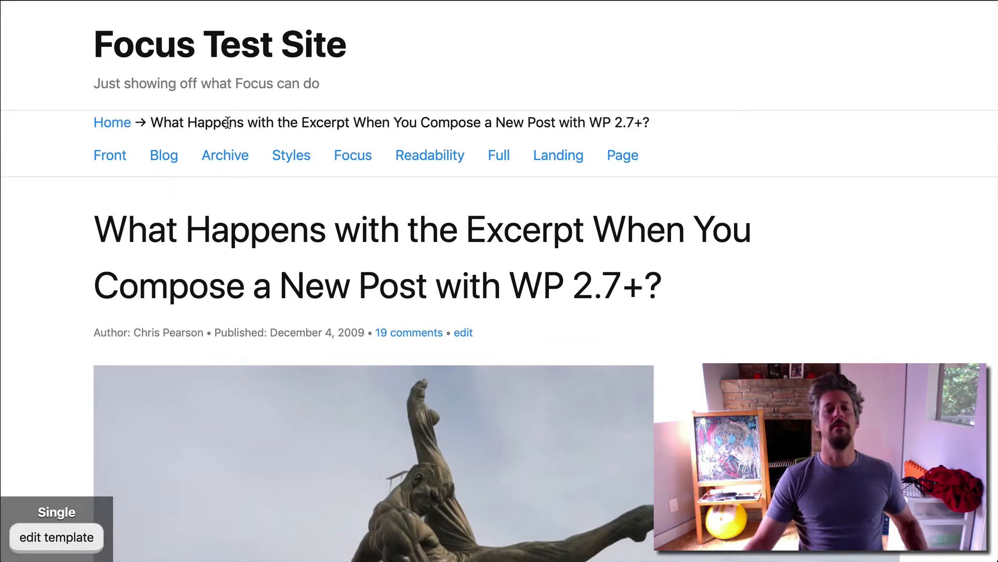
left_click_drag(173, 124, 482, 124)
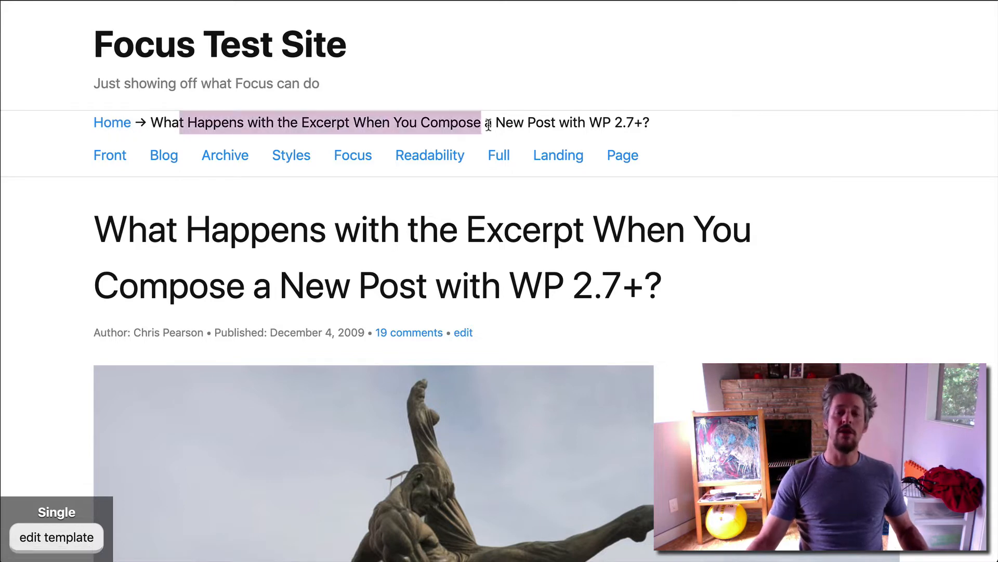
left_click(483, 124)
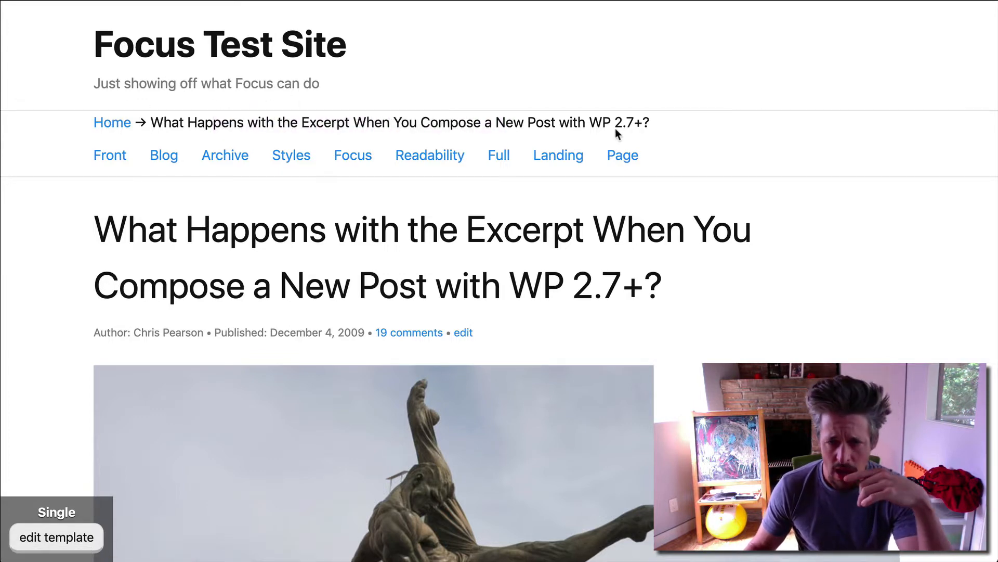
left_click_drag(302, 123, 472, 119)
left_click(522, 119)
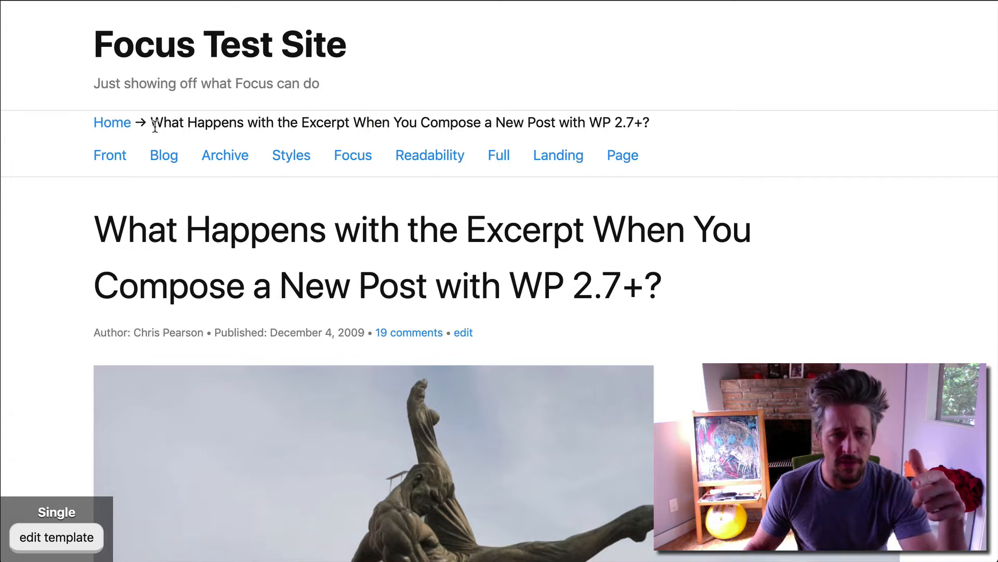
left_click_drag(151, 124, 697, 130)
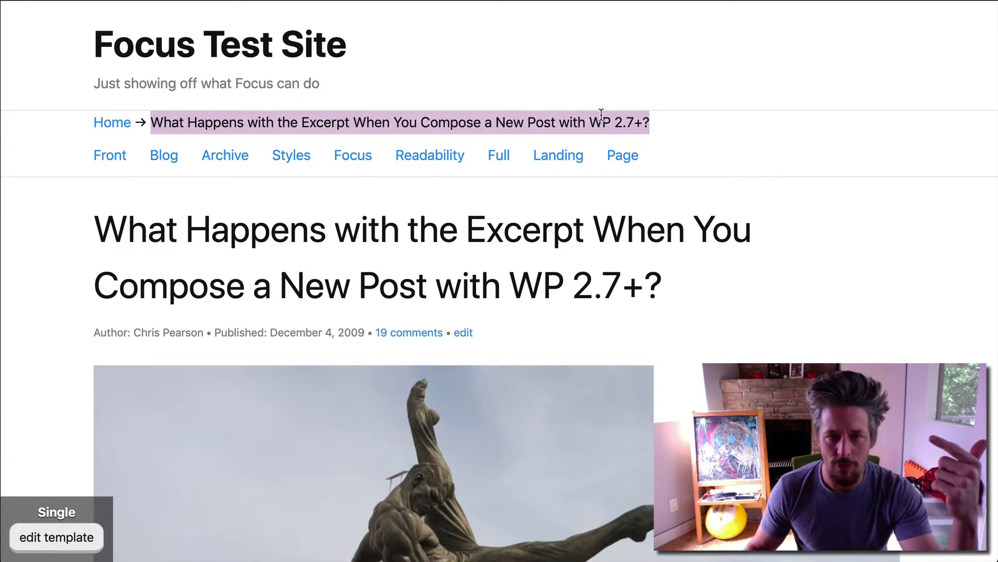
left_click(444, 124)
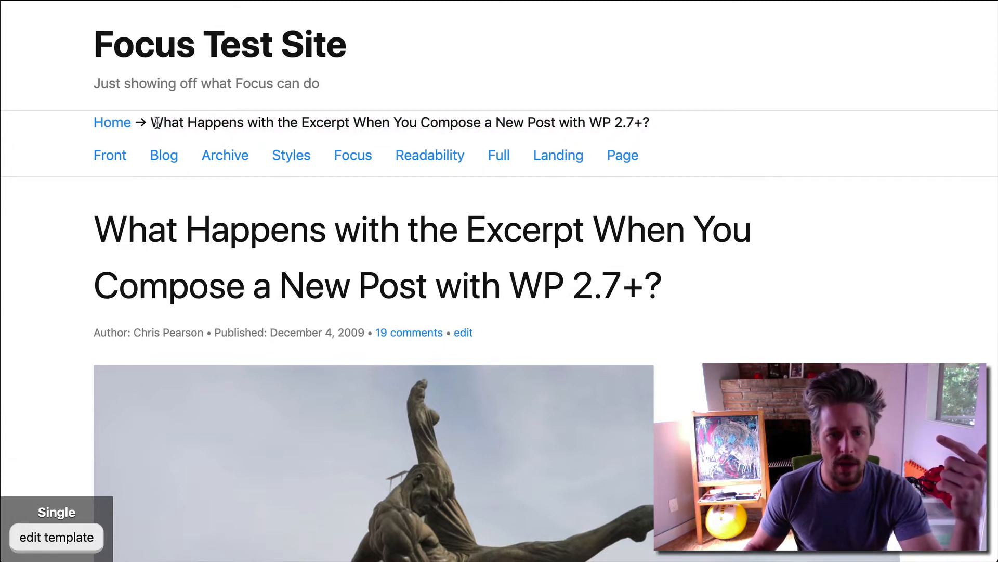
left_click_drag(151, 123, 669, 122)
left_click(572, 115)
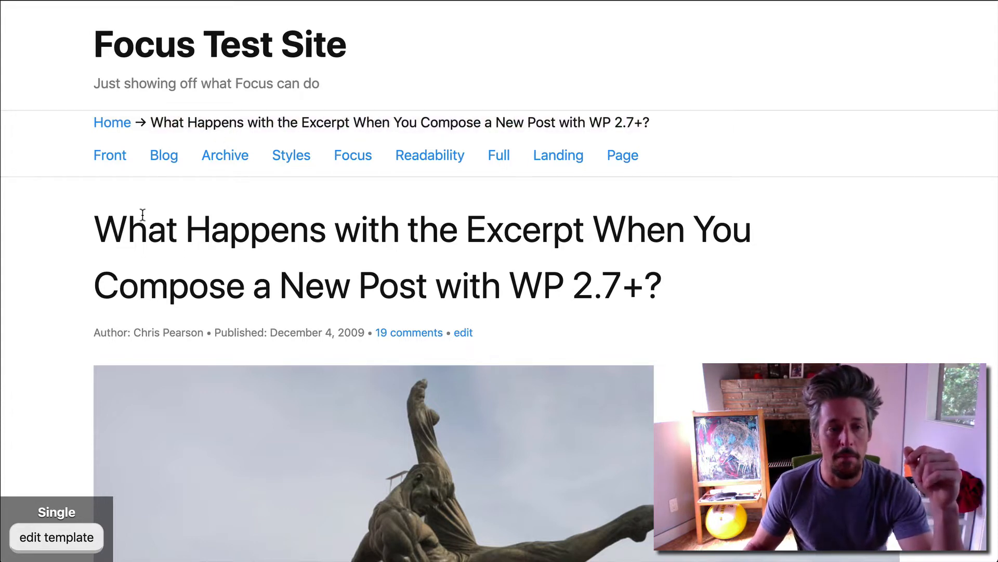
left_click_drag(151, 123, 665, 125)
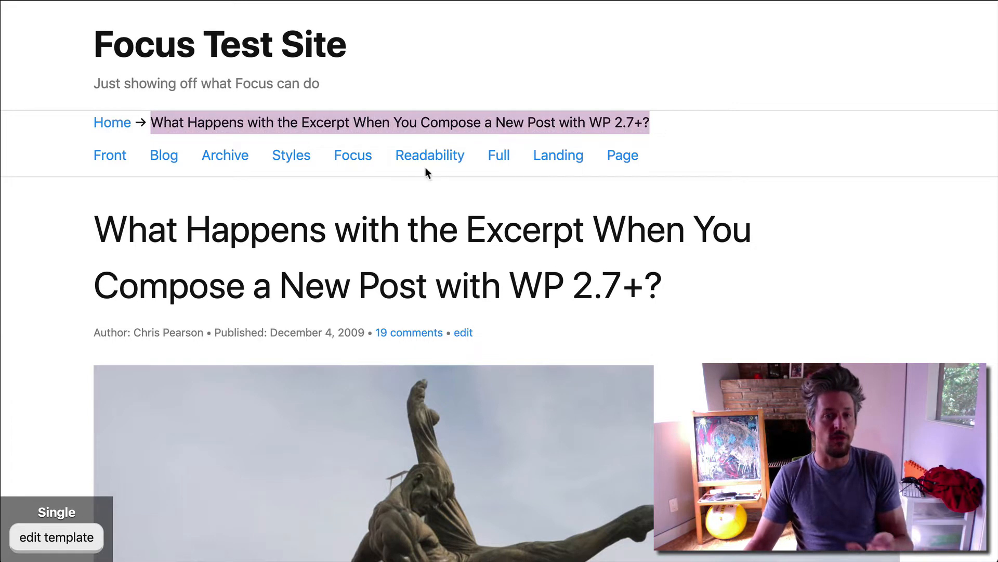
left_click(572, 265)
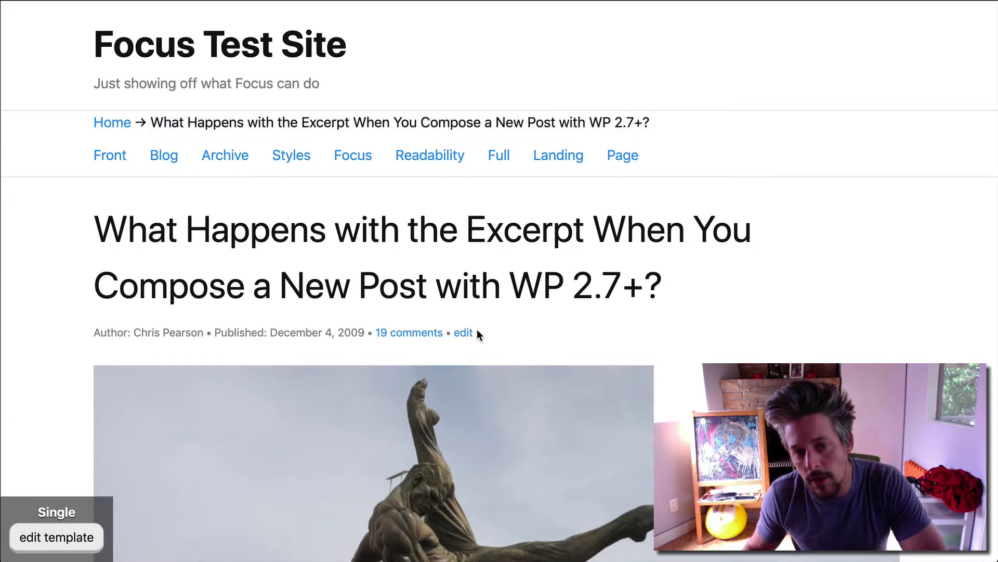
left_click_drag(170, 109, 591, 125)
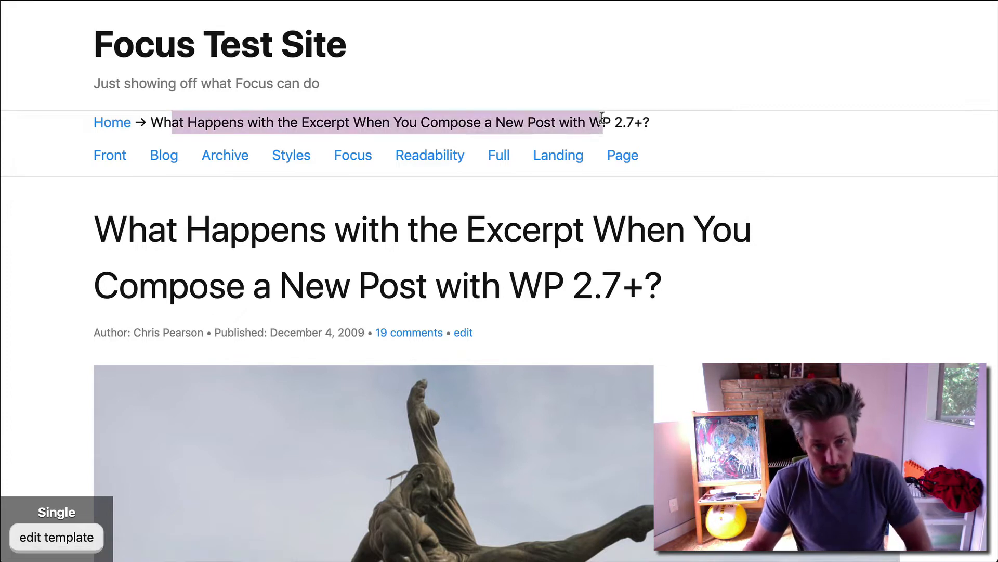
left_click(601, 133)
scroll(601, 132, "down", 2)
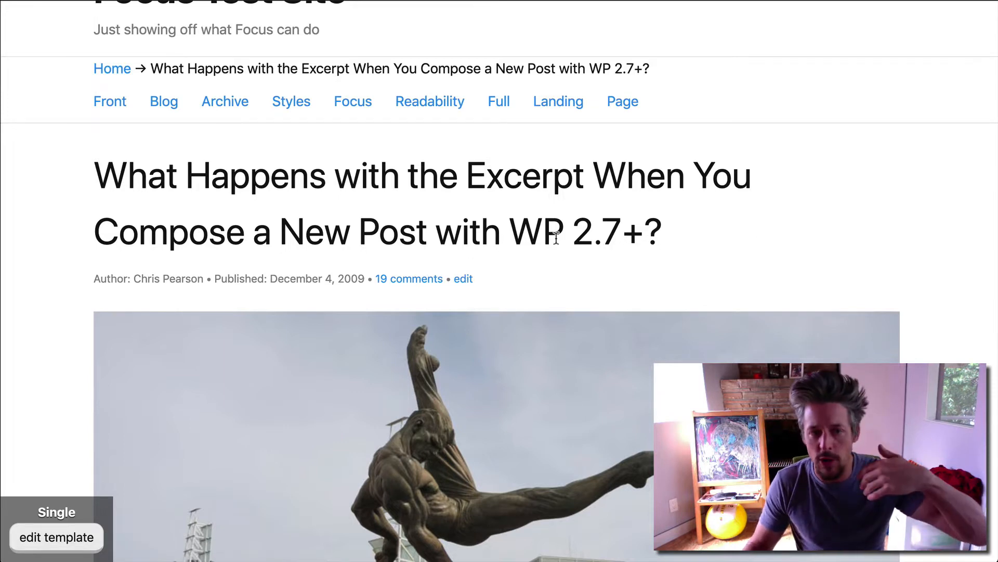
Step: Edit this post, set its Thesis Breadcrumbs Breadcrumb Text to "Excerpt Test", and update the post
left_click(464, 279)
scroll(515, 448, "down", 5)
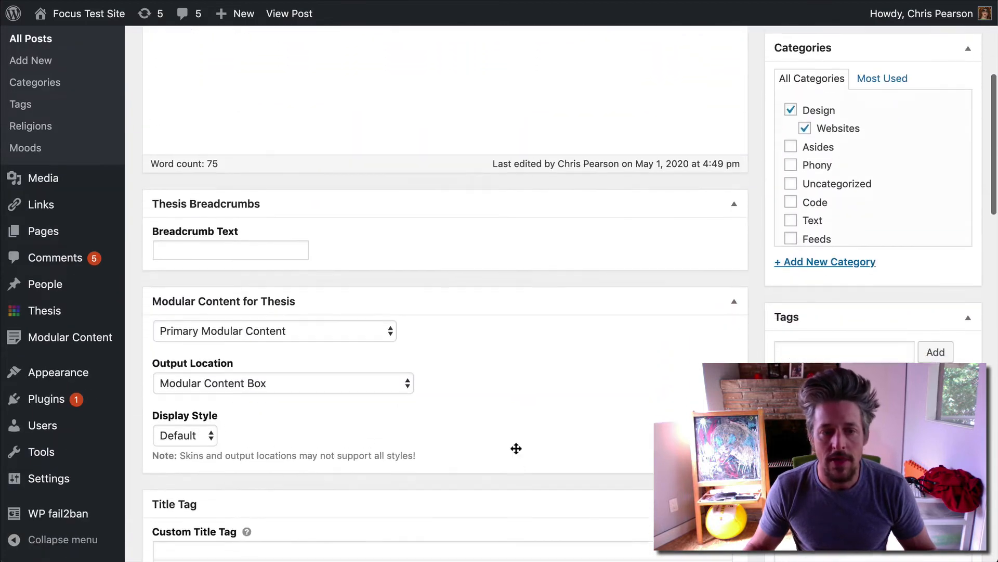
left_click(222, 241)
scroll(224, 244, "up", 4)
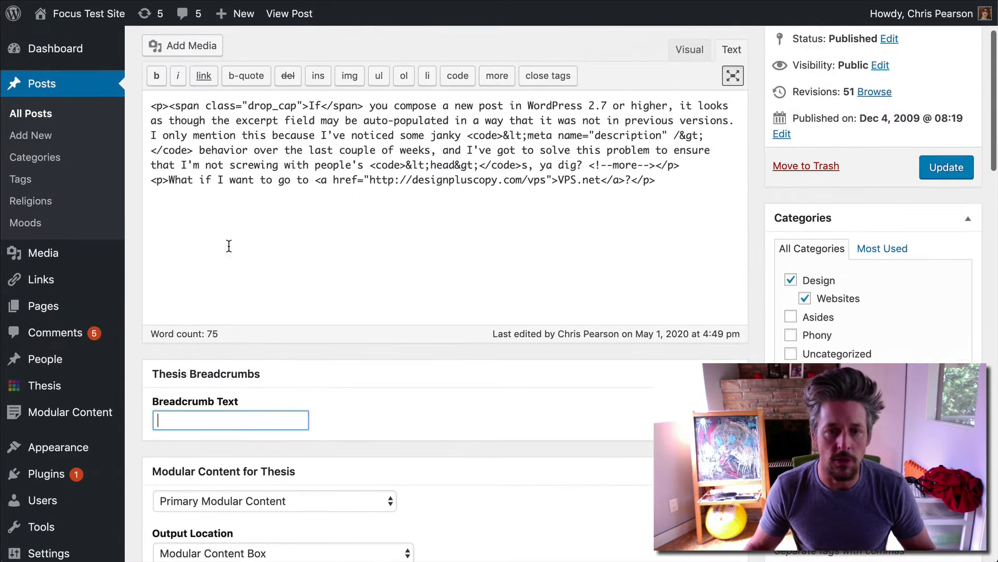
left_click(257, 421)
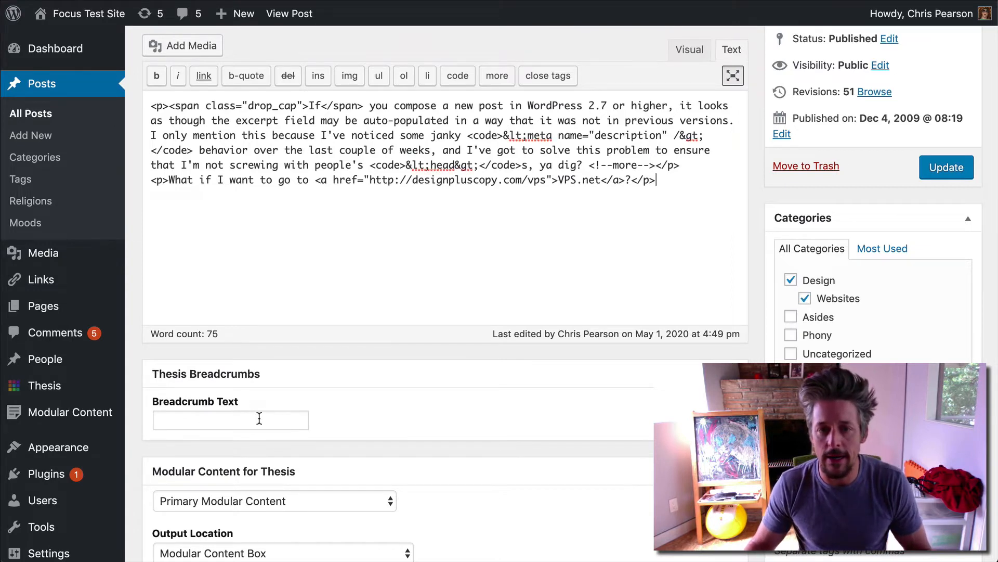
left_click(259, 418)
type("Excerpt Te")
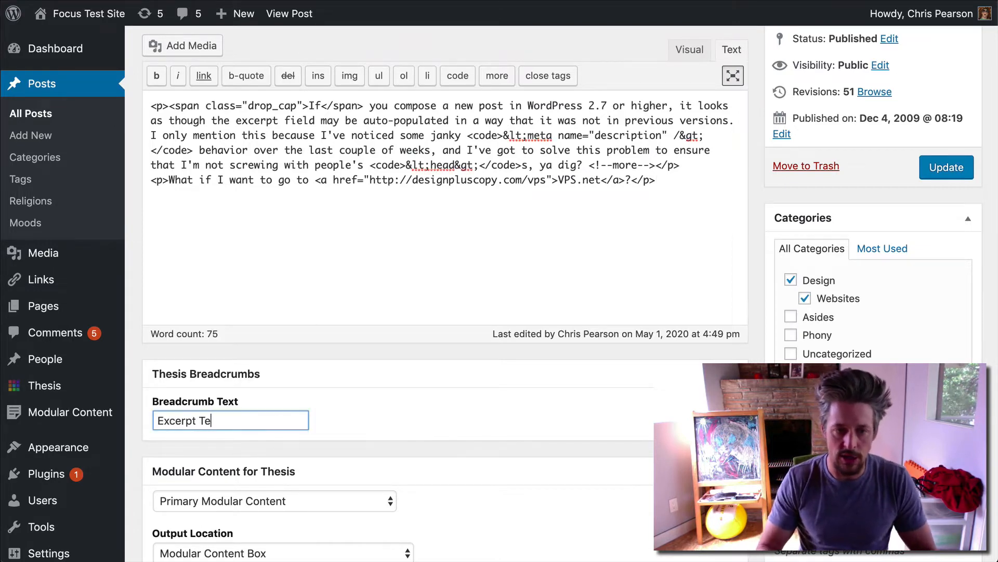
type("st")
scroll(936, 237, "up", 1)
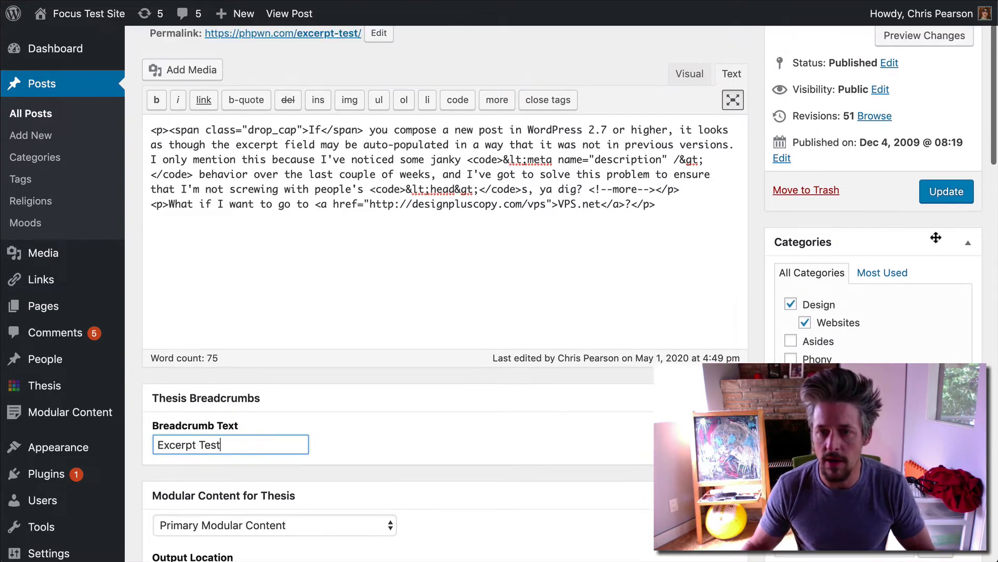
left_click(941, 191)
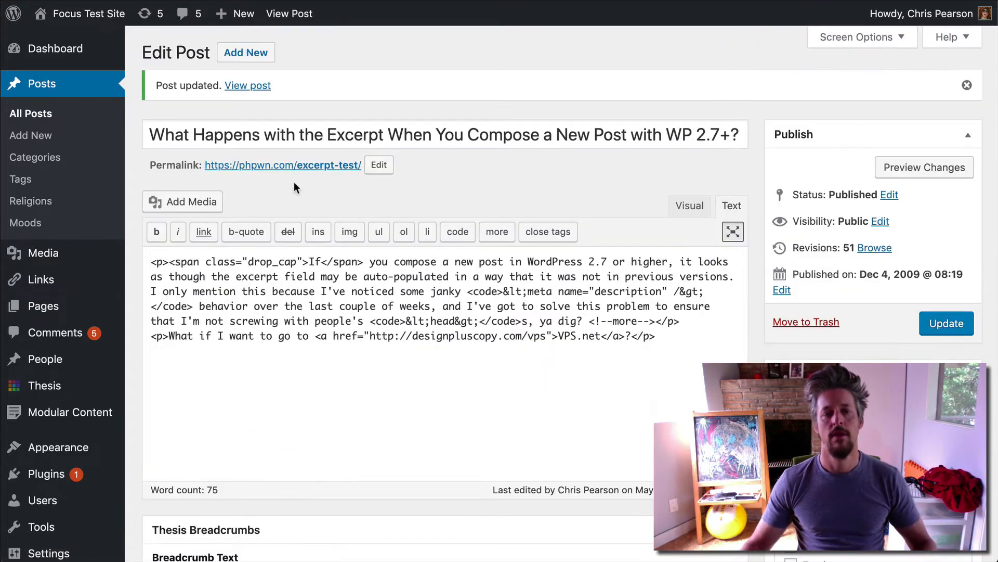
Step: View the updated post on the site and compare its breadcrumb trail with the full post title
left_click(291, 166)
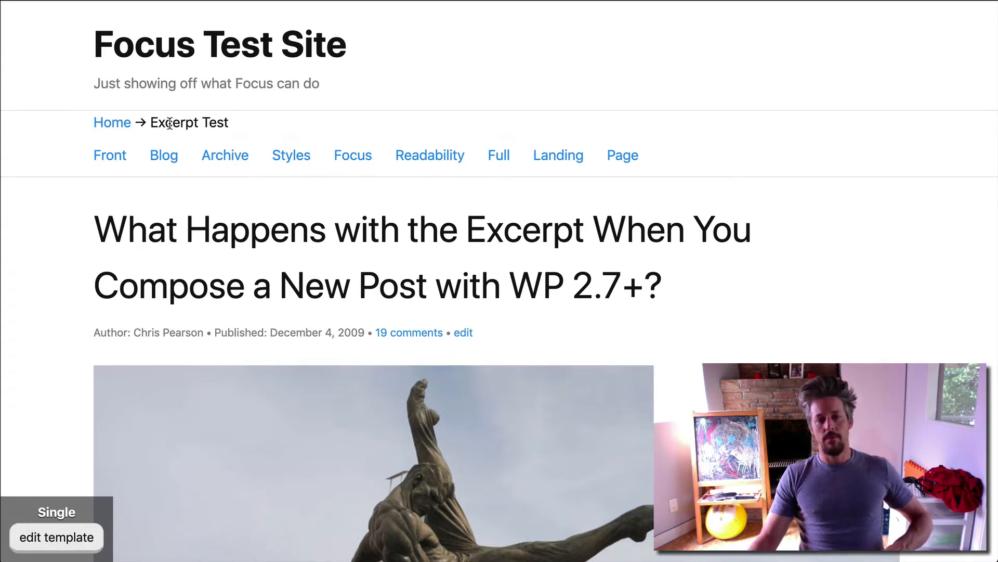
left_click_drag(167, 122, 257, 126)
left_click(273, 130)
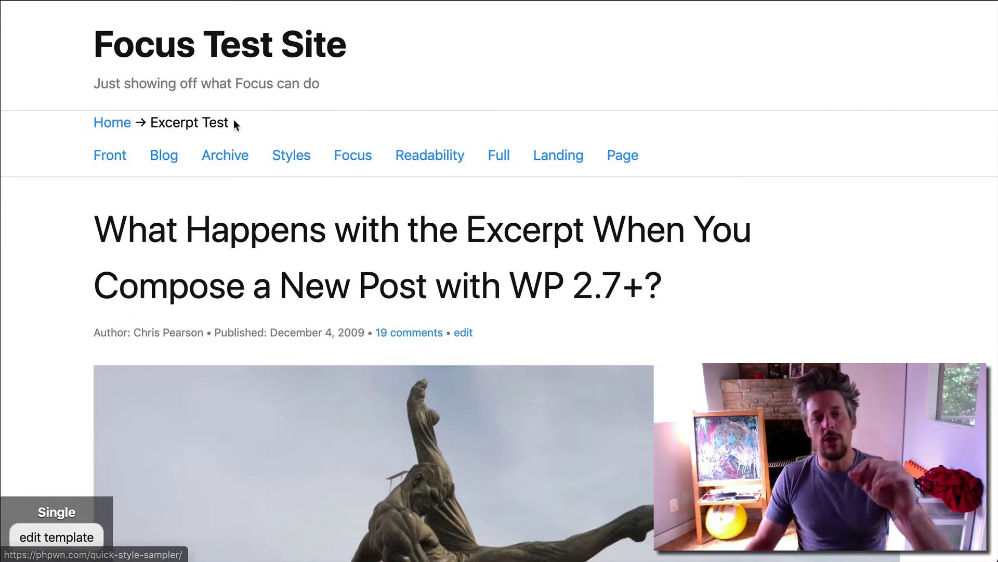
left_click_drag(151, 123, 267, 129)
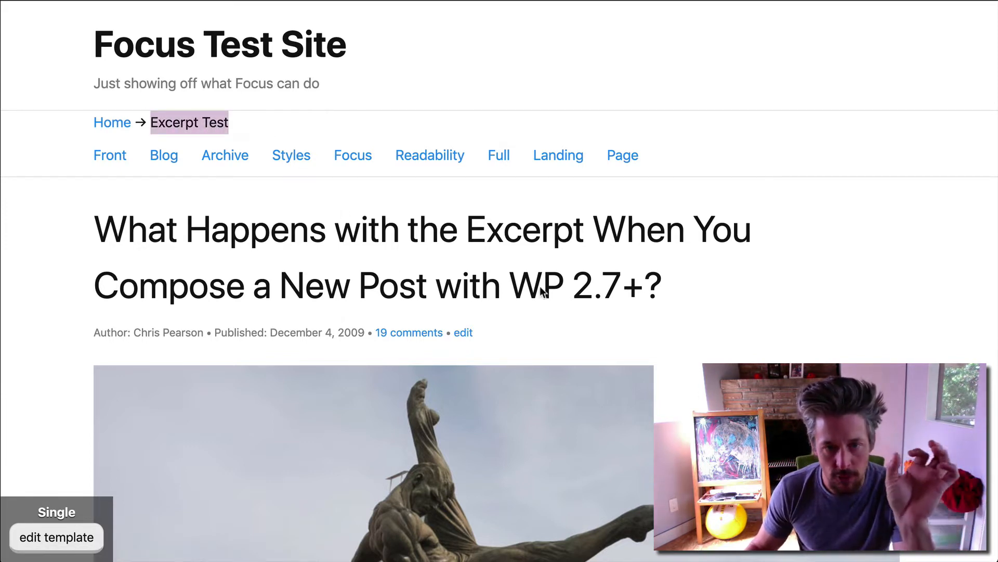
left_click_drag(579, 285, 336, 234)
left_click(361, 248)
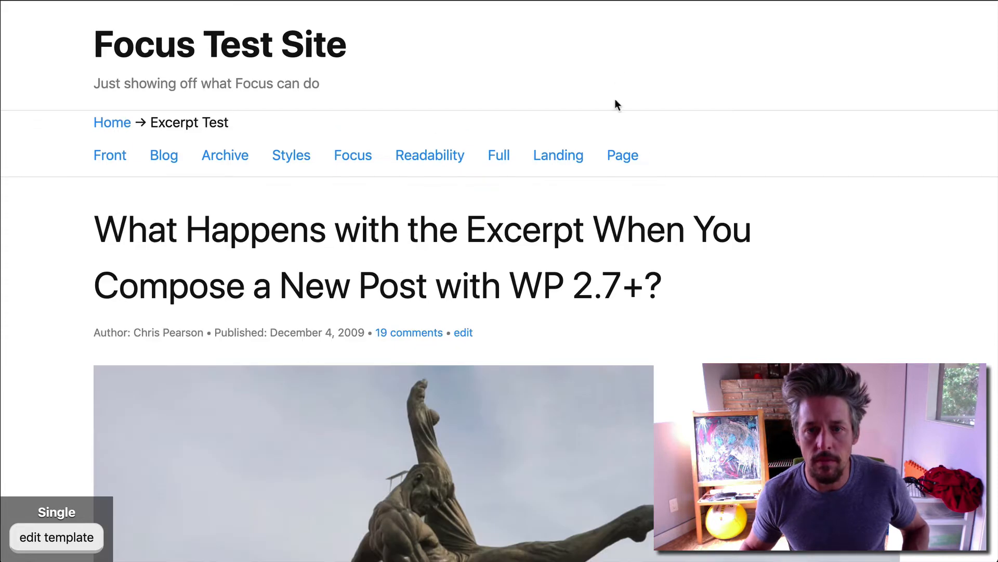
Step: Open the Page link from the nav menu in a new tab, check its breadcrumb trail, and reload the Design category archive
right_click(622, 152)
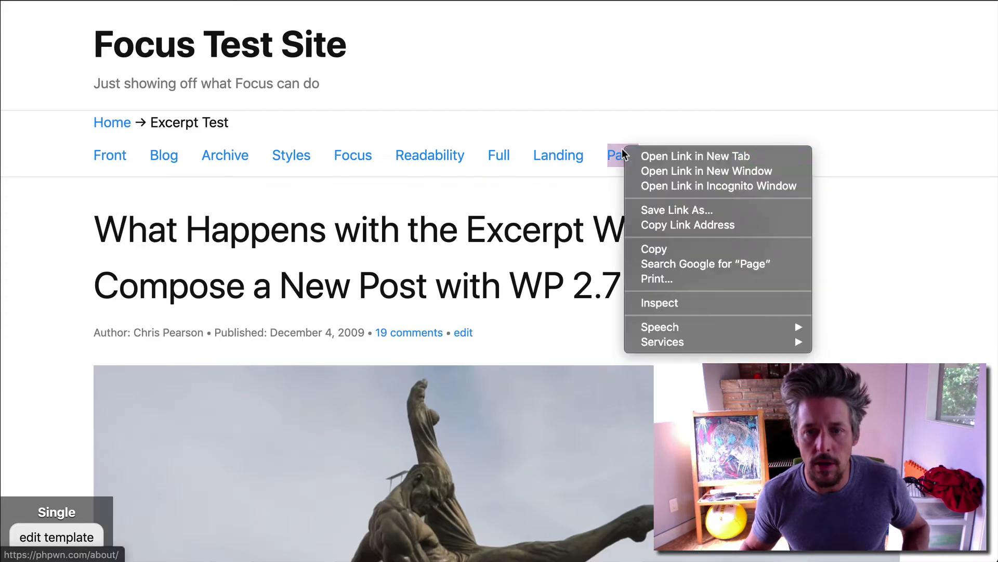
left_click(659, 152)
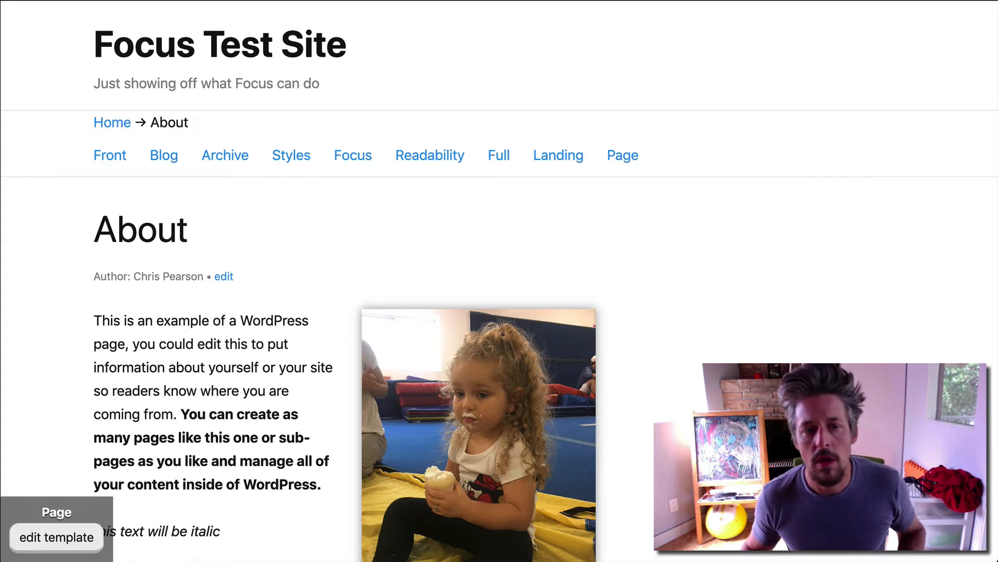
key("ctrl+Tab")
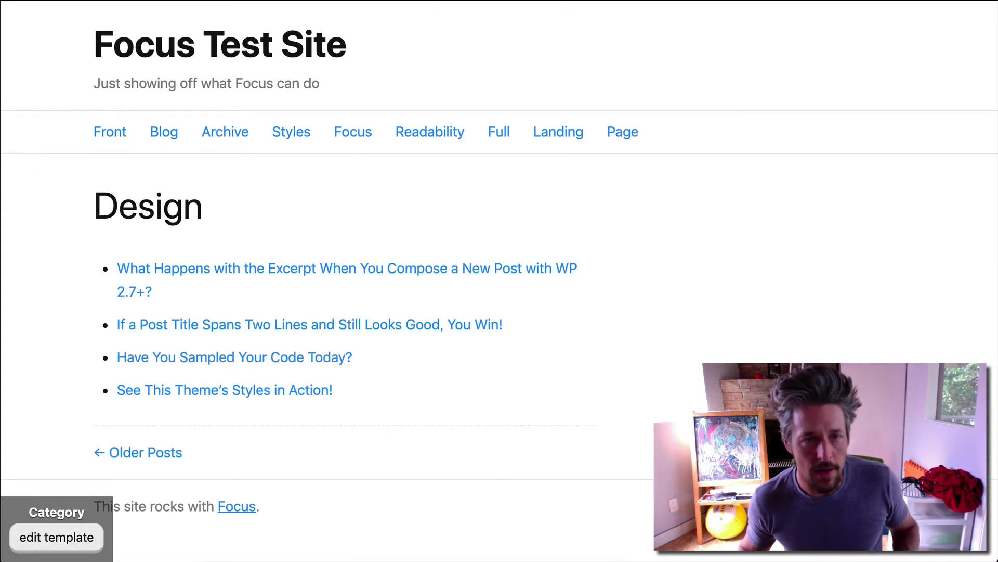
key("super+r")
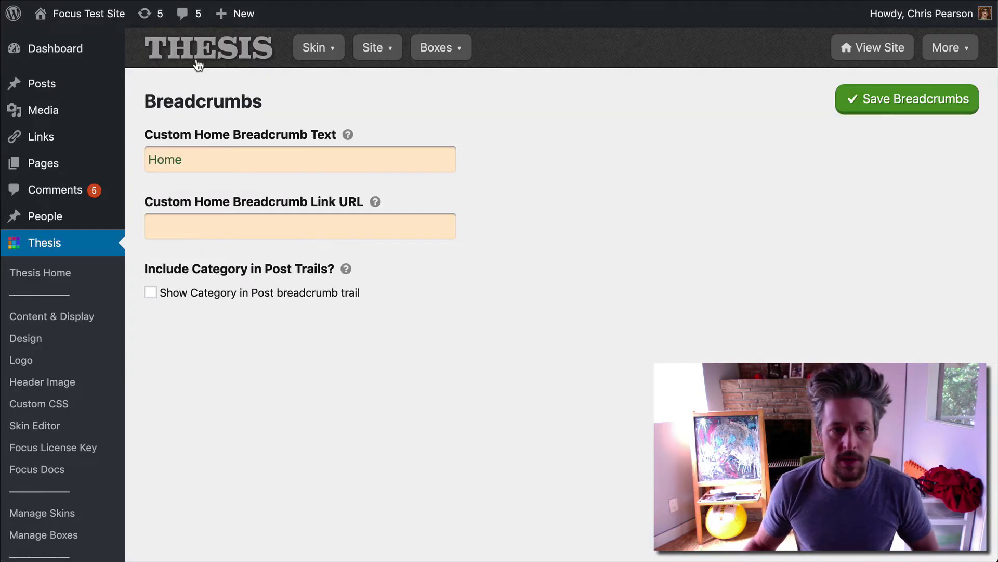
Step: In the Reading settings, display a static page with Static Home Page Example as homepage and Blog as posts page, and save the changes
scroll(58, 497, "down", 5)
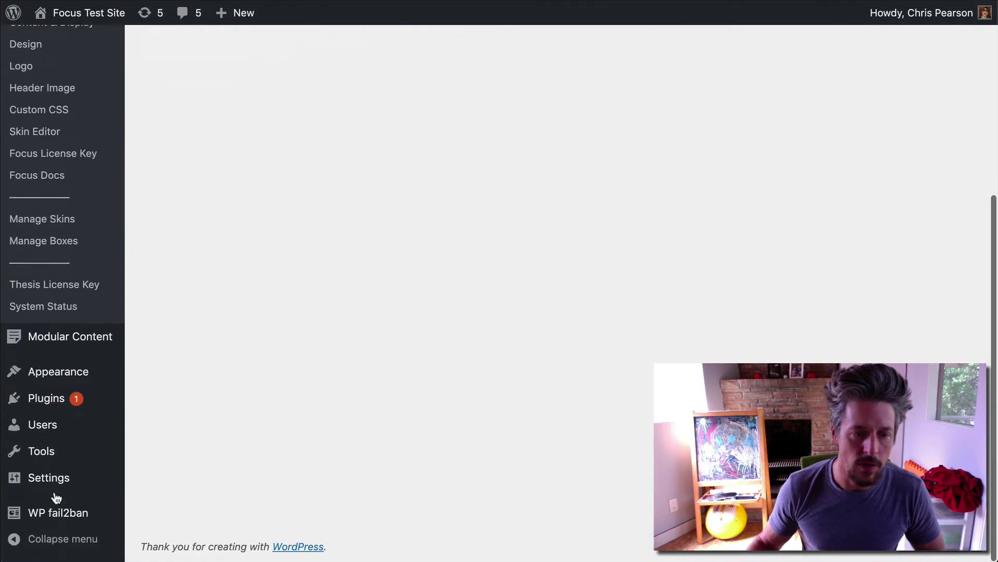
mouse_move(50, 477)
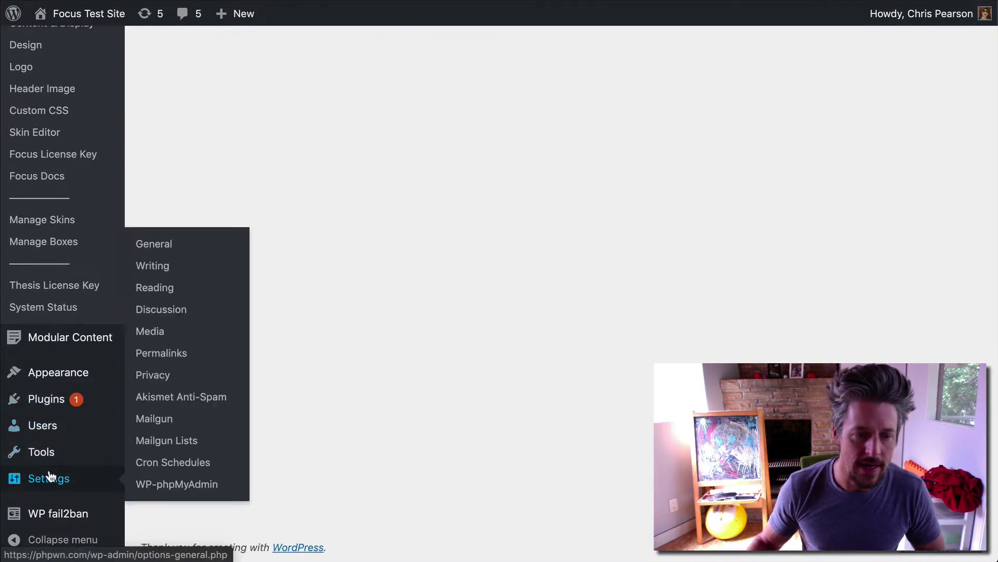
left_click(170, 293)
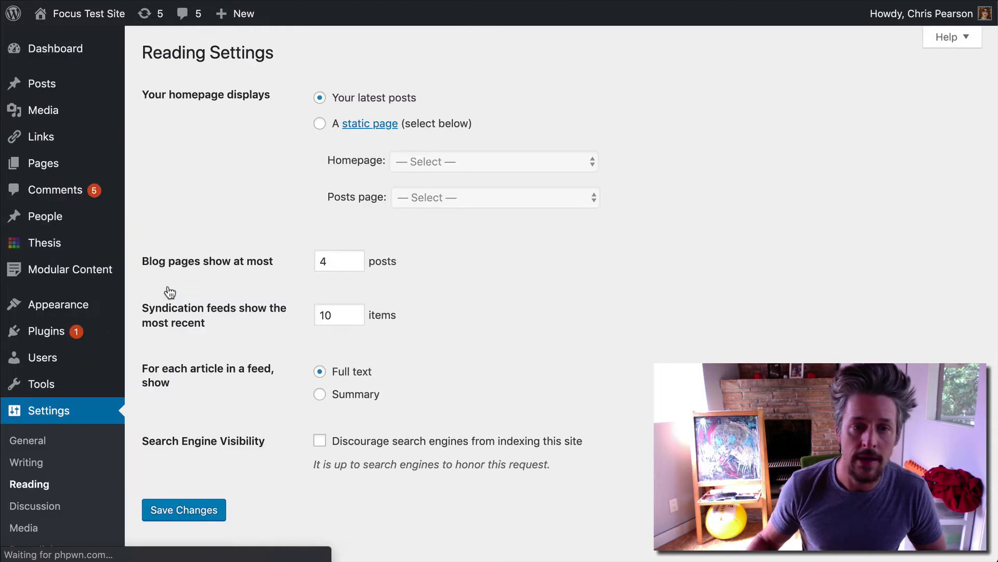
left_click(321, 124)
left_click(443, 163)
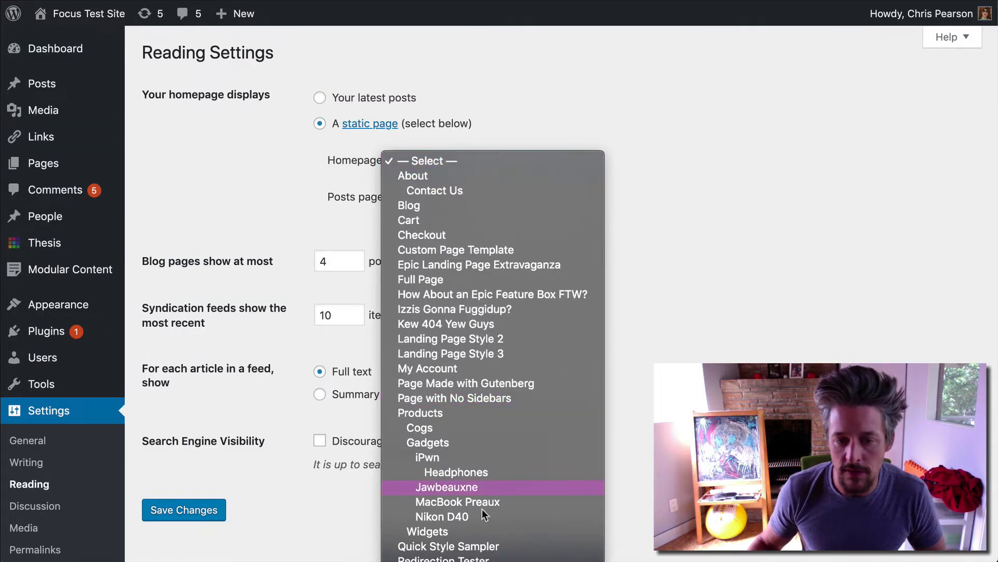
left_click(447, 554)
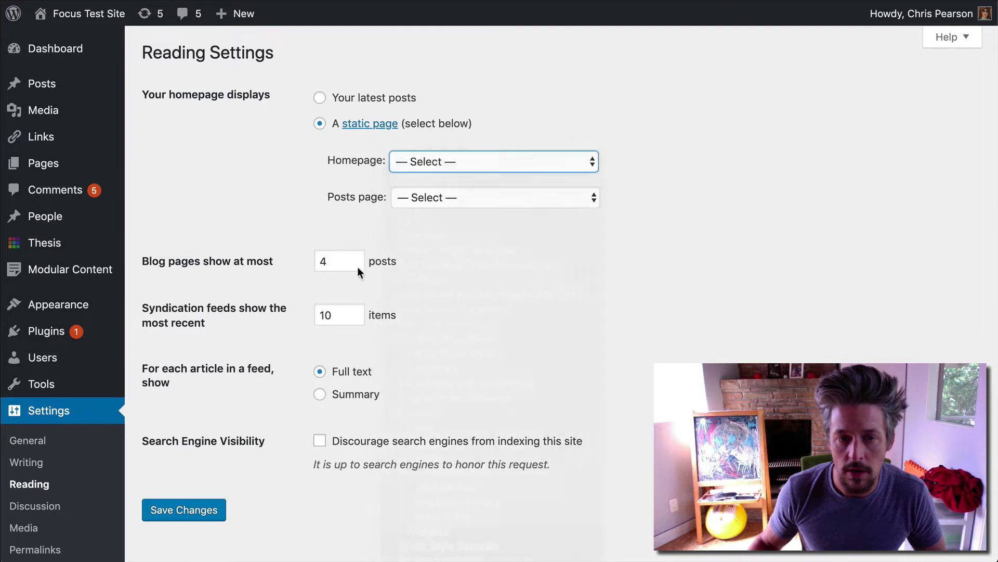
left_click(434, 199)
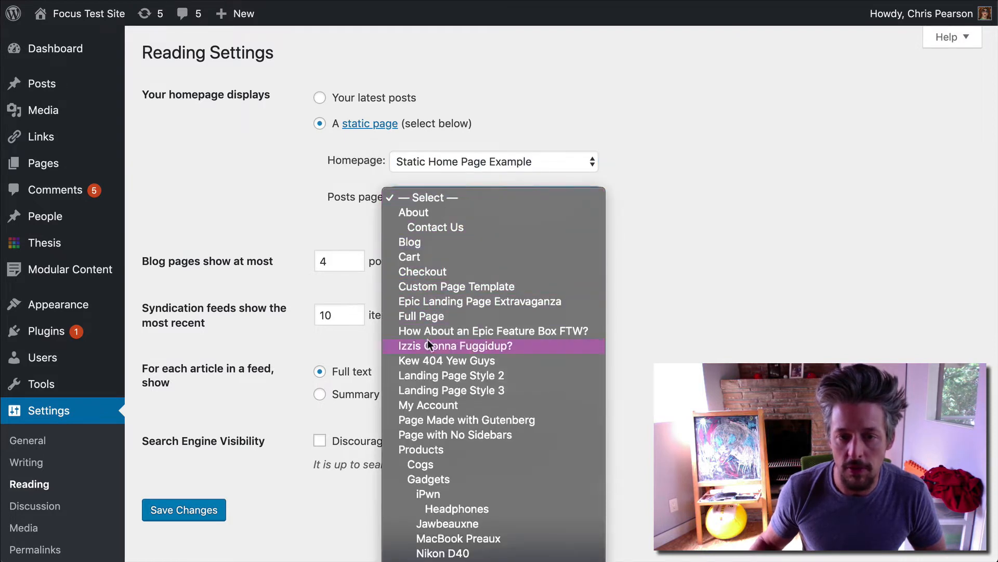
left_click(416, 240)
left_click(170, 512)
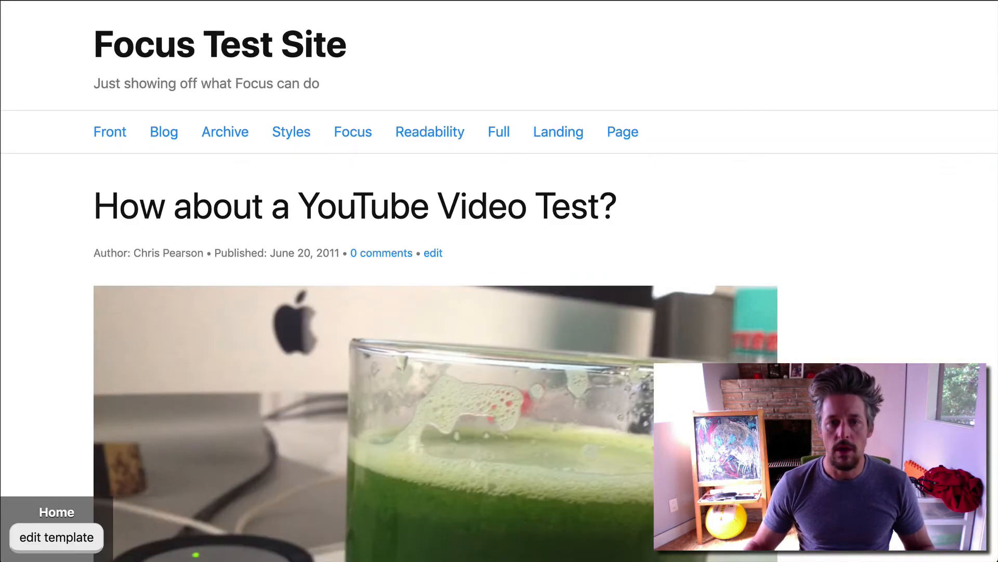
Step: Reload the site's home page, look over the static front page, and open the Blog page
key("super+r")
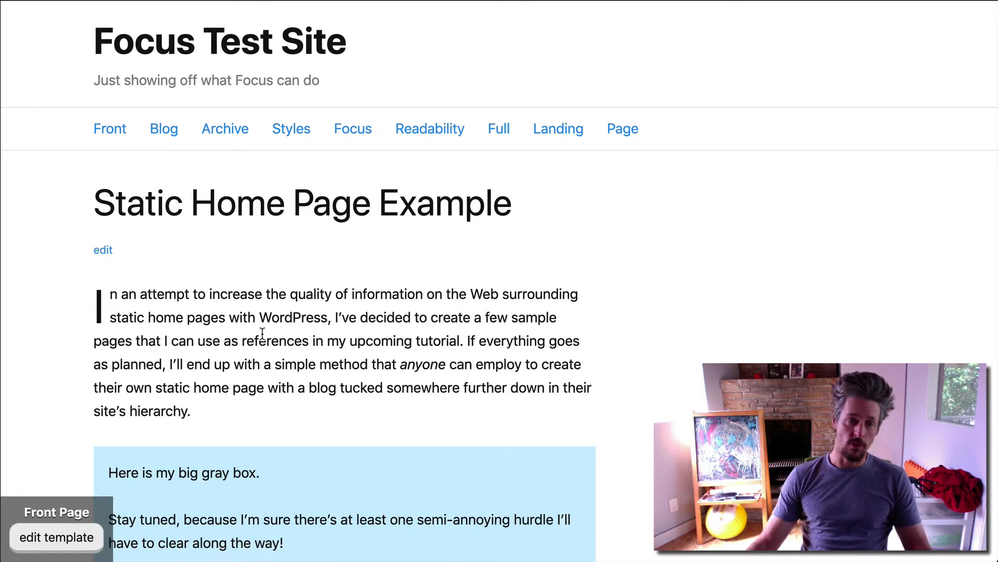
scroll(262, 333, "down", 6)
scroll(262, 333, "up", 6)
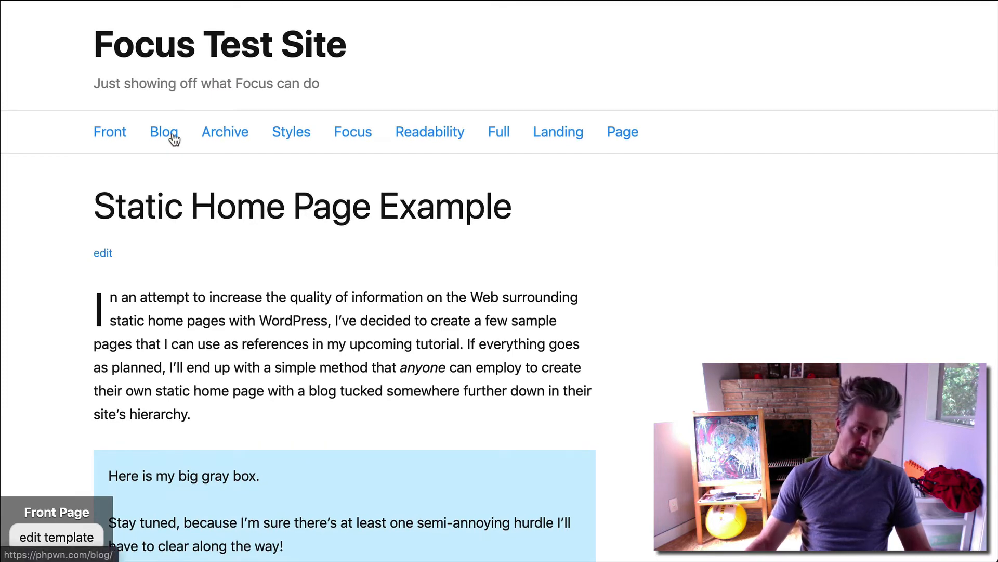
left_click(173, 140)
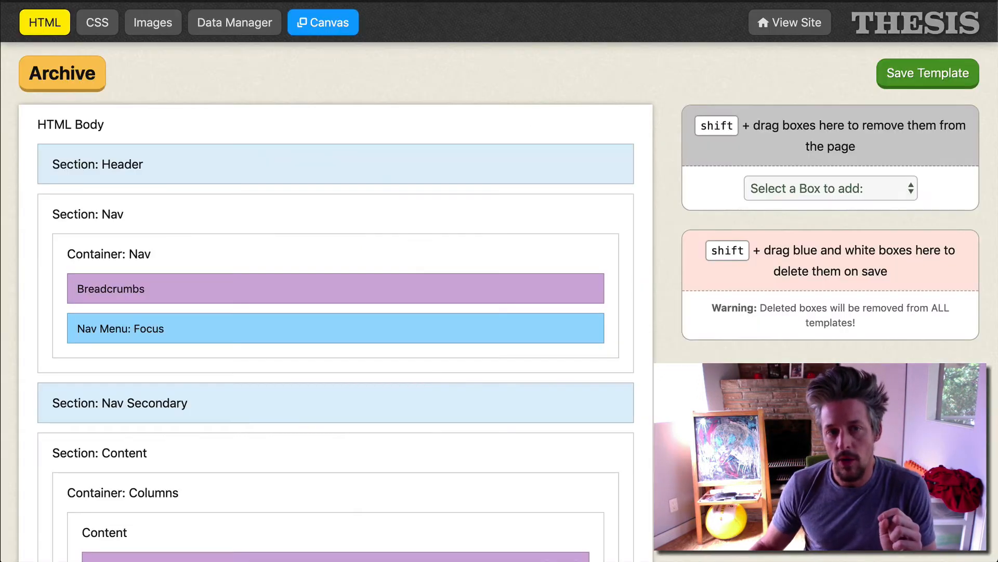
Step: In the Home core template, add the Breadcrumbs box to Container: Nav and save the template
left_click(63, 77)
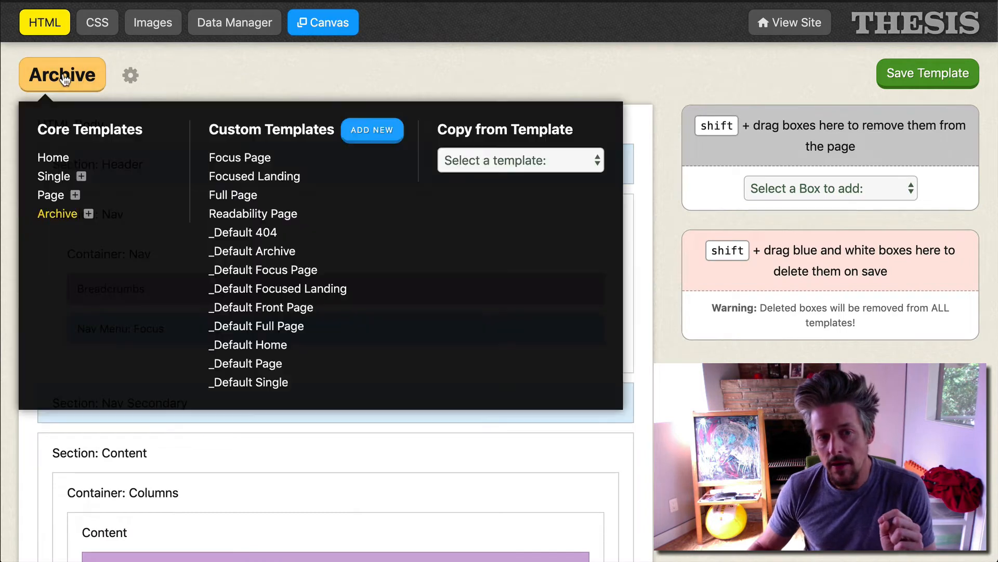
left_click(55, 157)
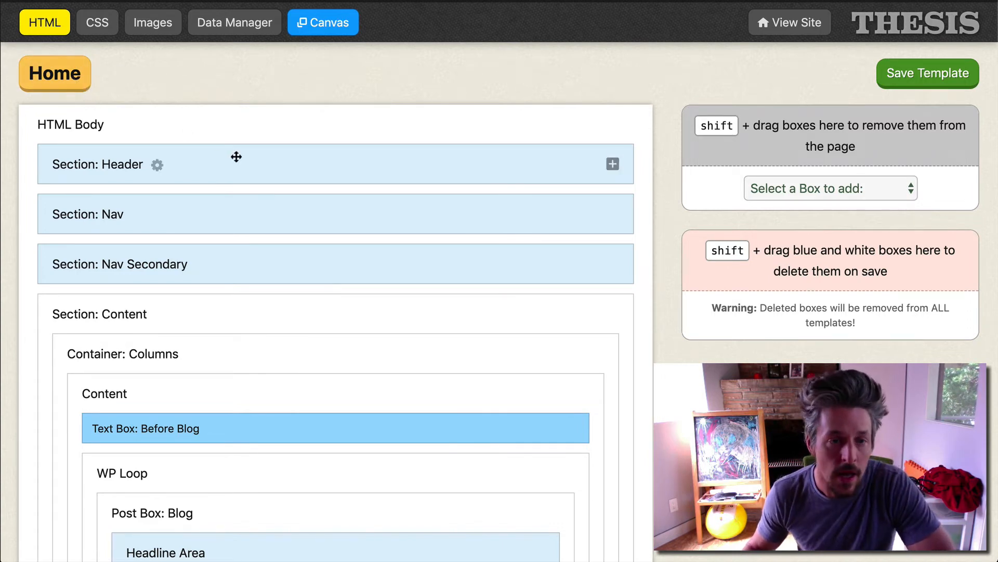
left_click(612, 215)
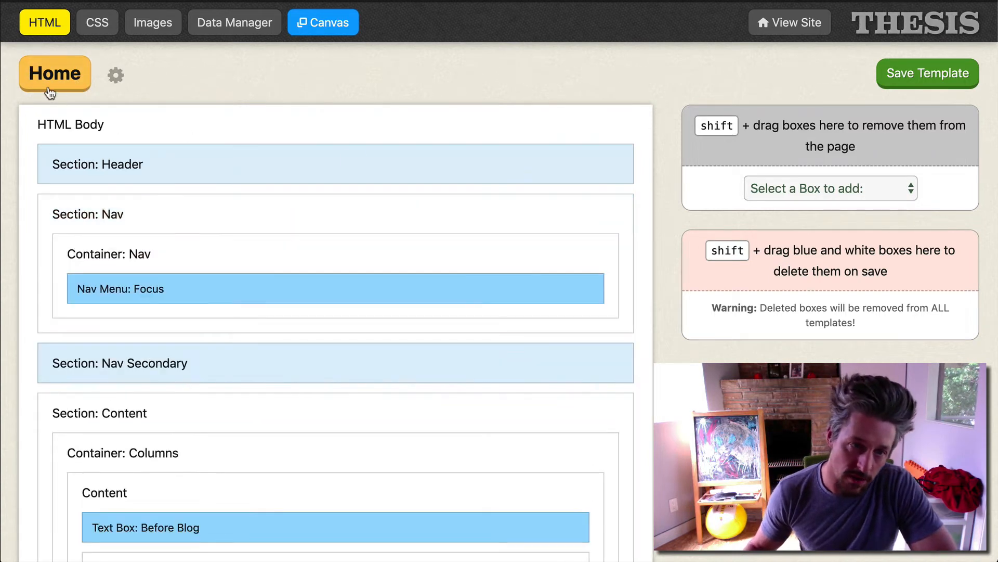
left_click(813, 189)
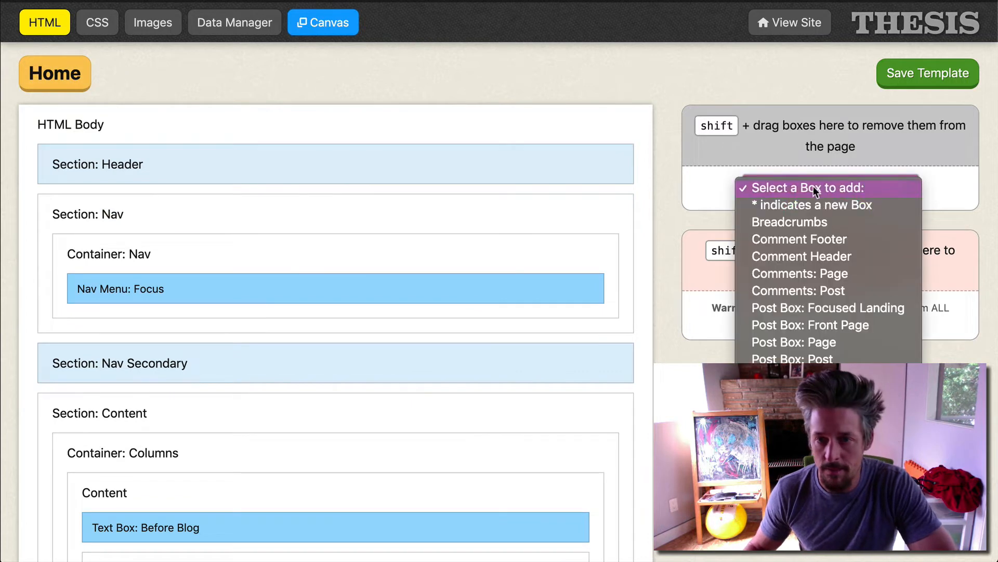
left_click(809, 224)
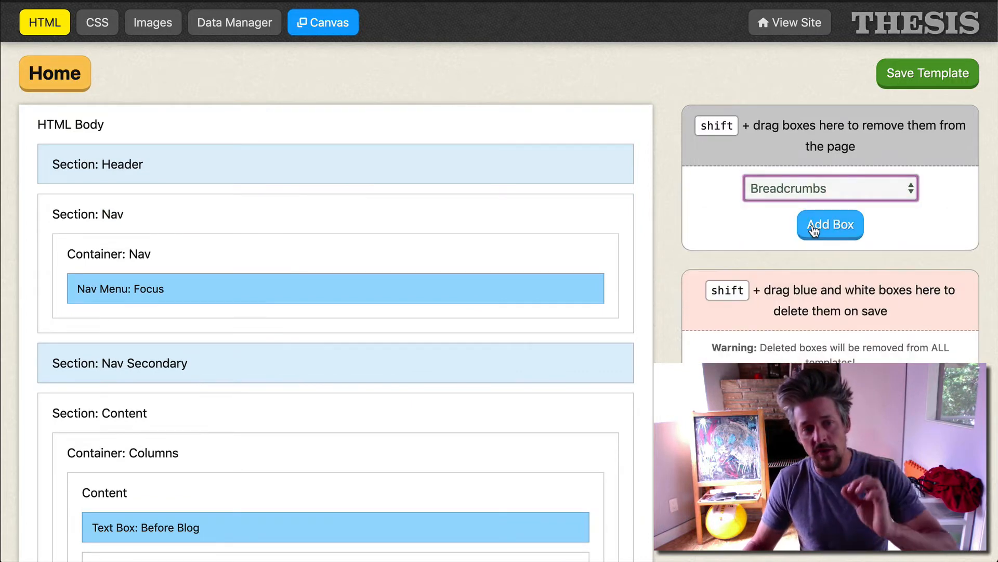
left_click(813, 224)
left_click_drag(707, 223, 151, 260)
left_click(900, 84)
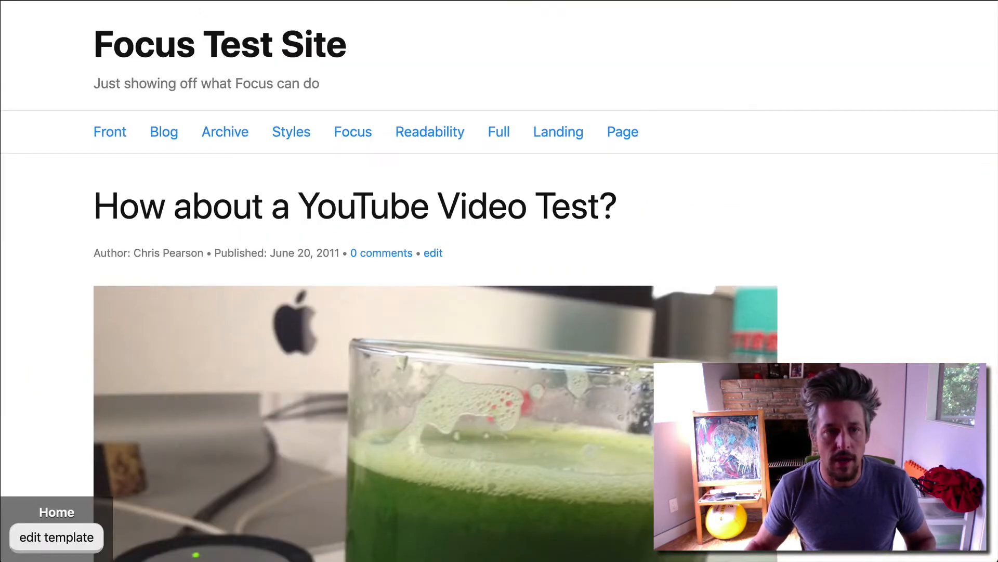
Step: Reload the Blog page and the excerpt post, and examine their breadcrumb trails
key("super+r")
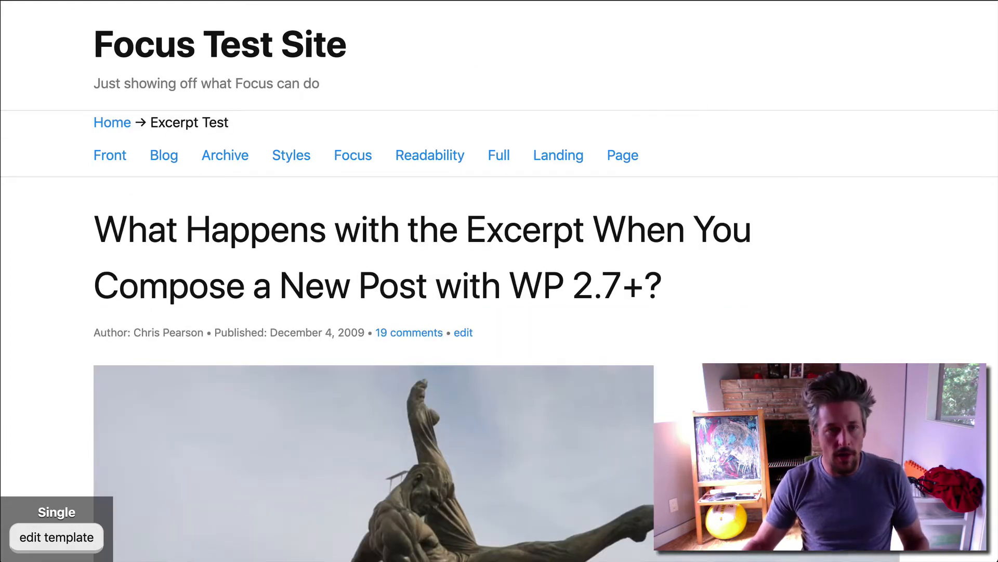
left_click(63, 0)
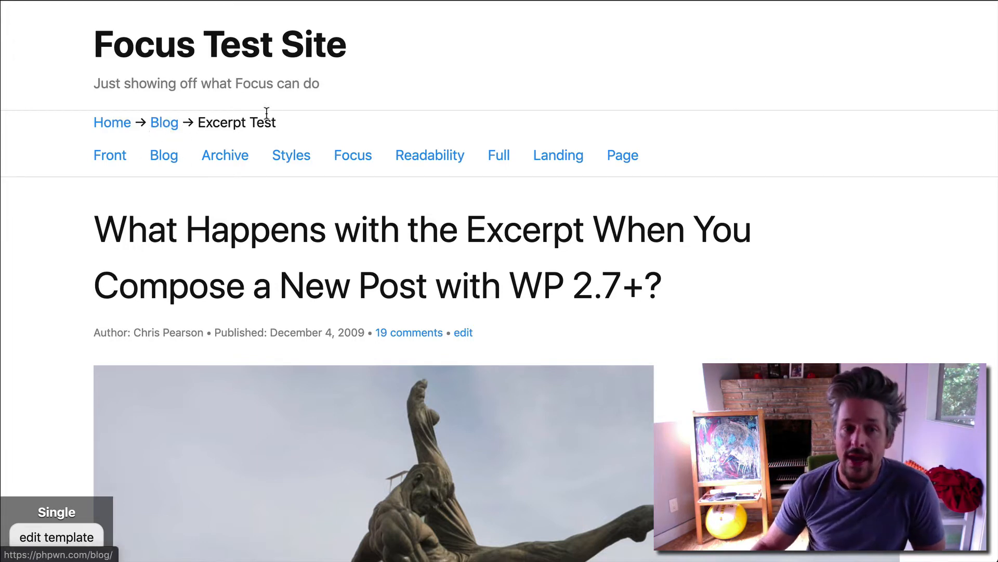
left_click_drag(278, 121, 64, 105)
left_click(88, 123)
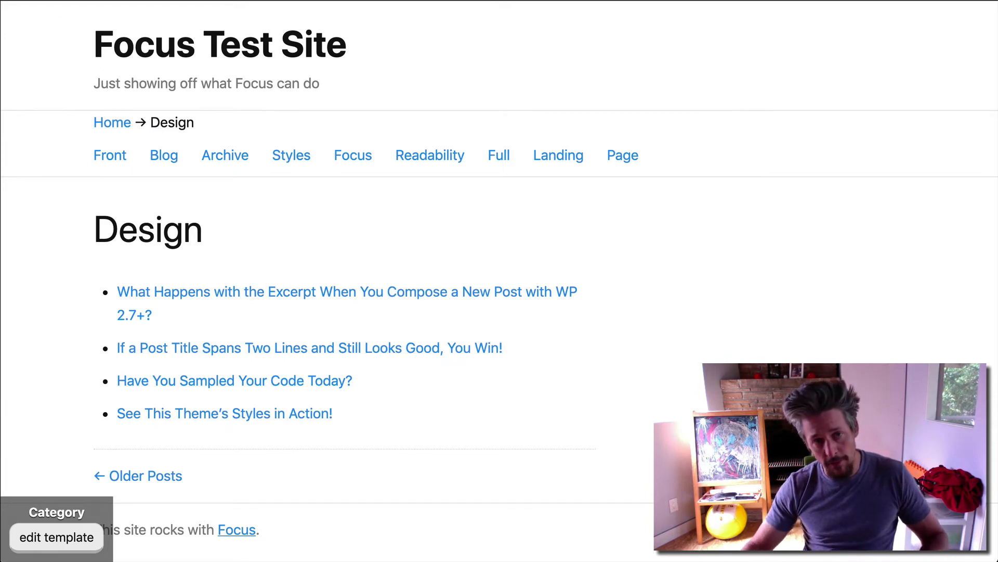
Step: Reload the Design category archive and examine its breadcrumb trail
key("super+r")
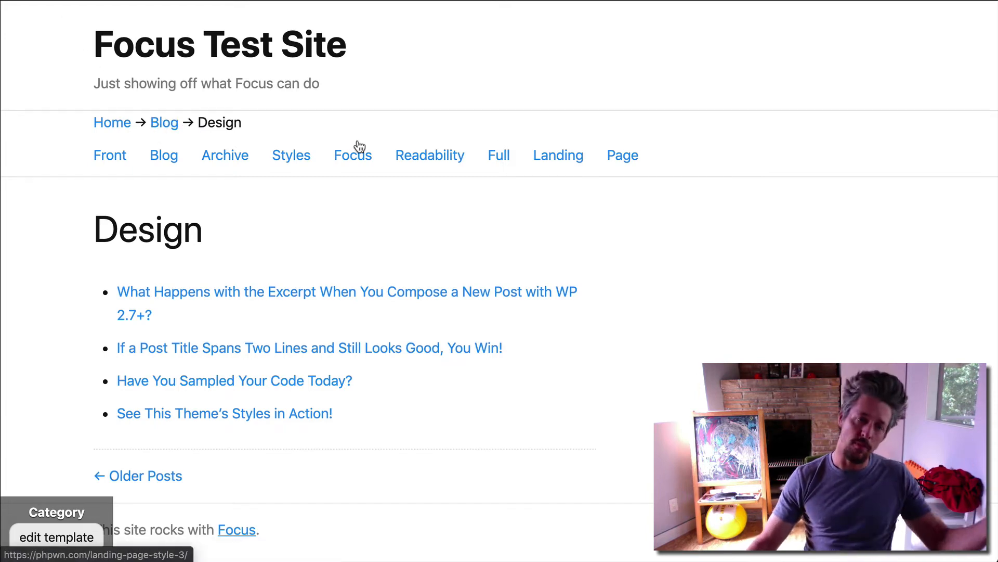
left_click_drag(196, 123, 244, 123)
left_click(195, 122)
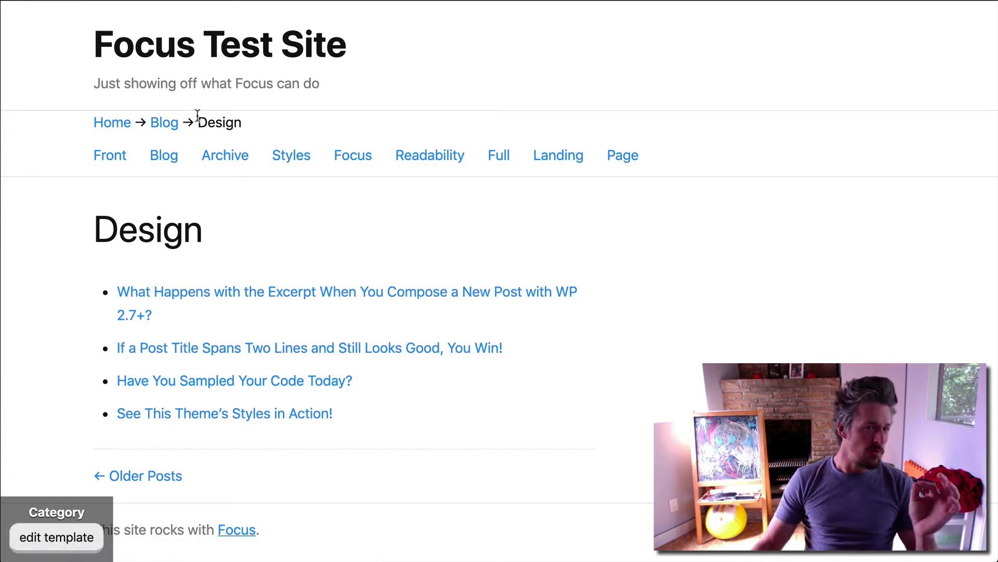
left_click_drag(72, 121, 290, 122)
left_click(290, 121)
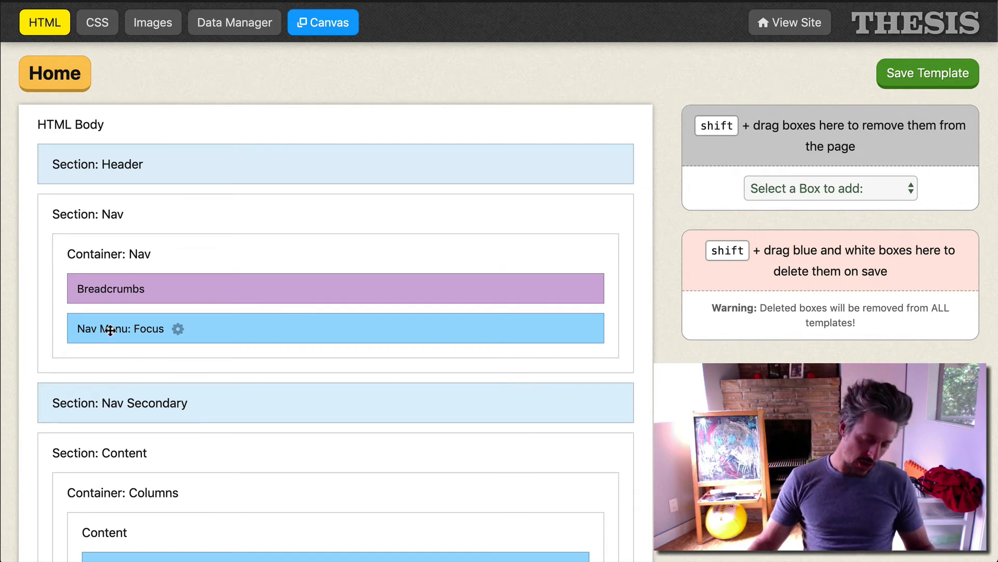
Step: Remove the Nav Menu: Focus box from the Home core template and save the template
left_click_drag(109, 331, 161, 272)
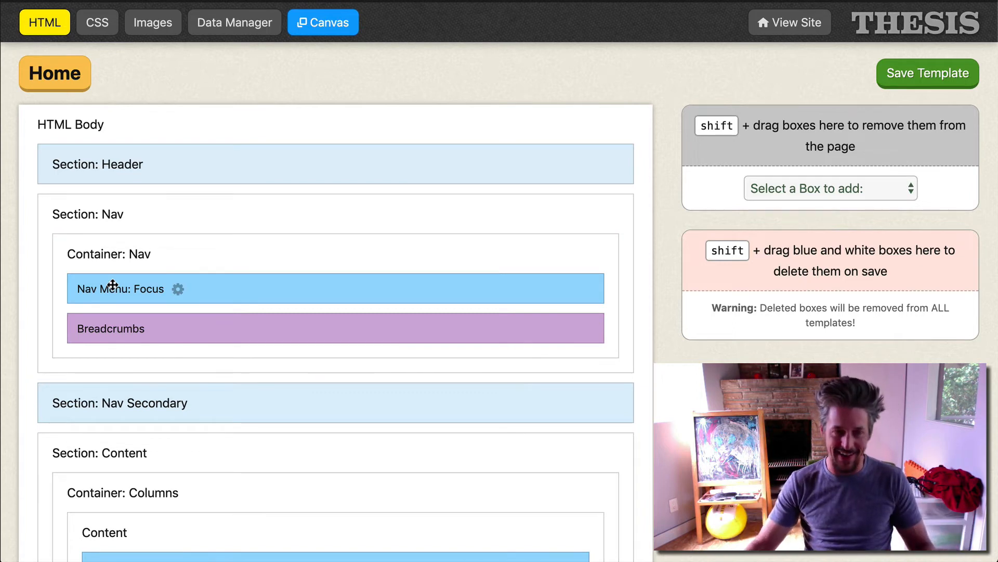
left_click_drag(113, 285, 723, 125)
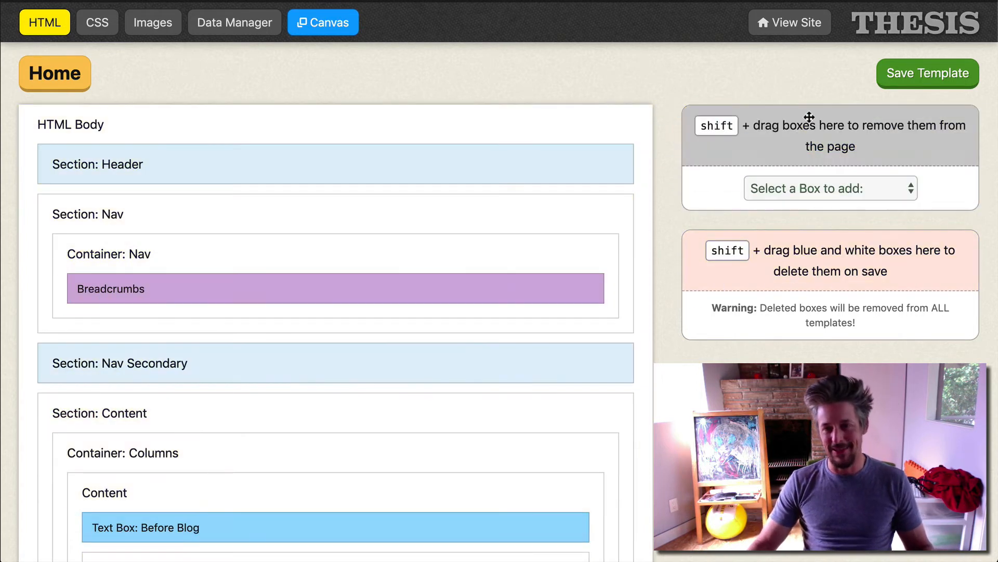
left_click(922, 70)
Step: In the Single core template, replace Nav Menu: Focus in Container: Nav with the Breadcrumbs box and save the template
mouse_move(57, 78)
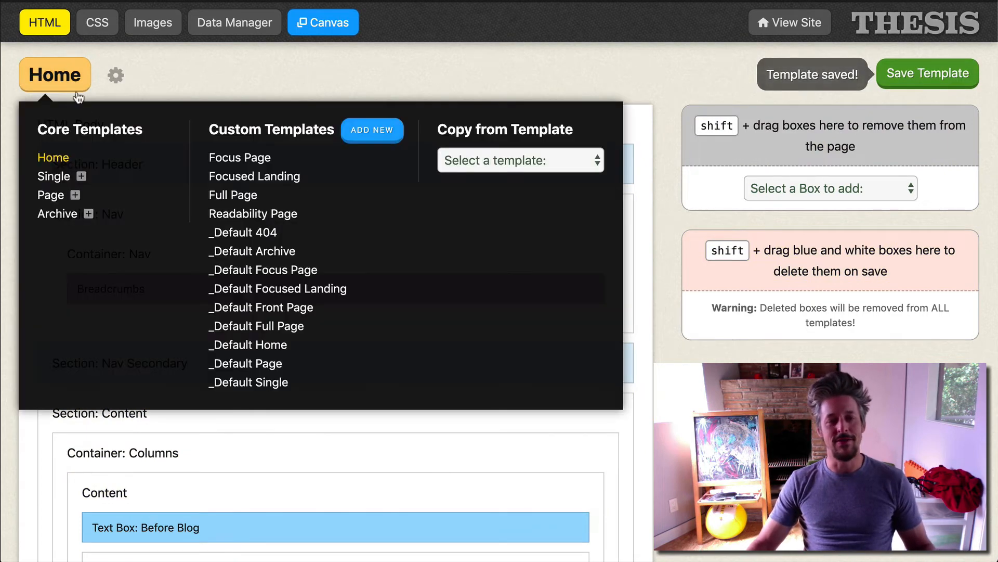
left_click(54, 177)
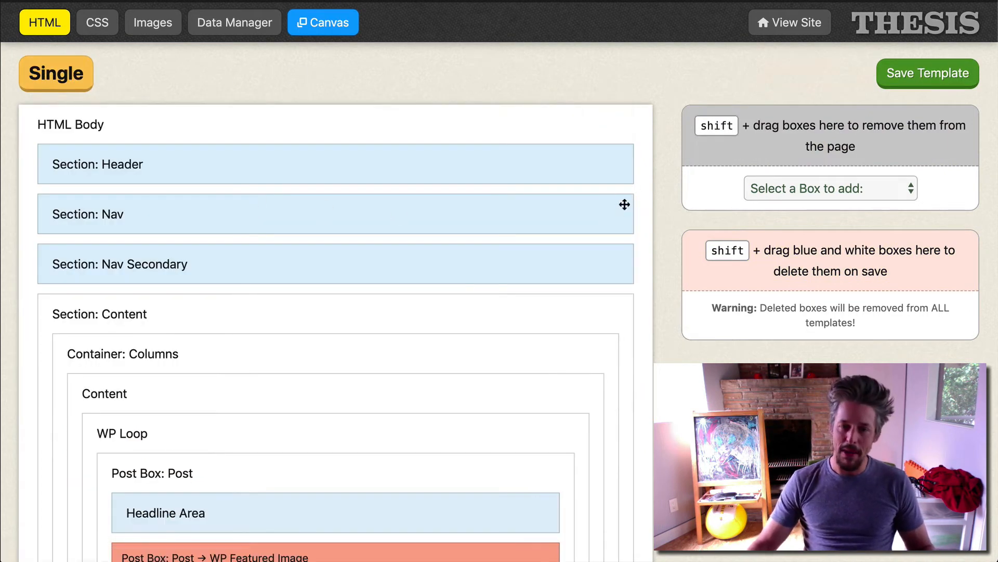
left_click_drag(817, 105, 819, 127)
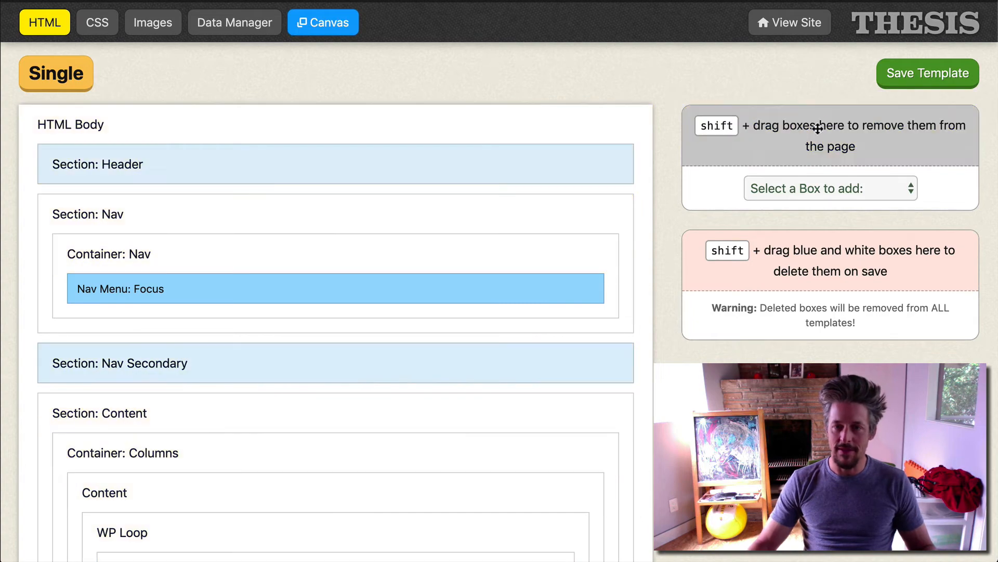
left_click(819, 185)
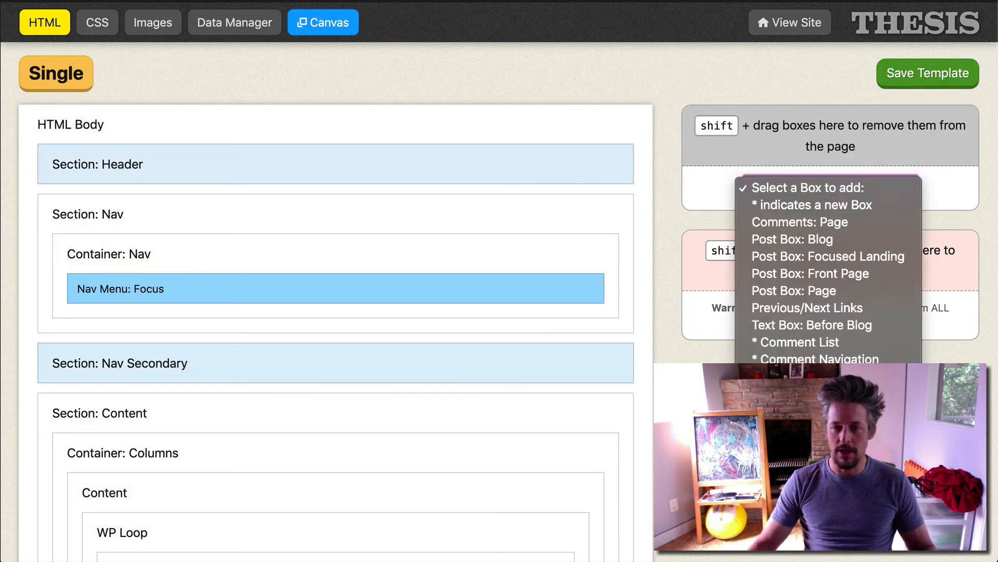
left_click(801, 394)
left_click(818, 224)
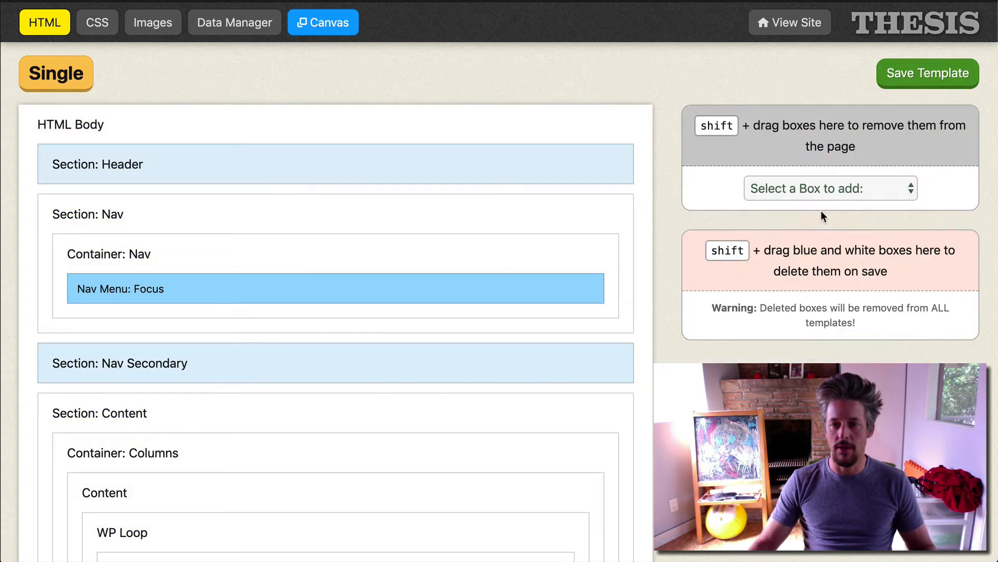
left_click_drag(730, 227, 198, 258)
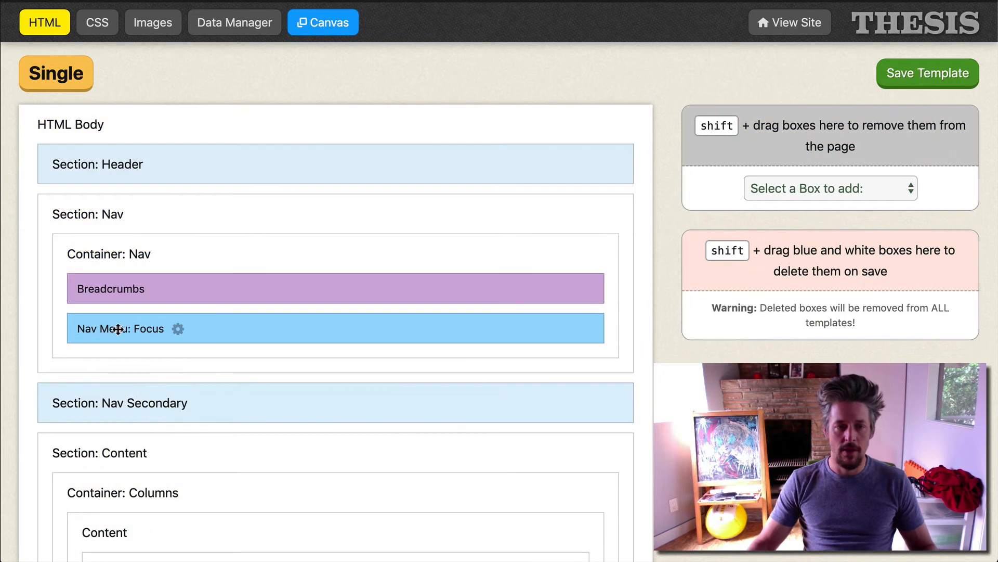
left_click_drag(116, 329, 723, 143)
left_click(928, 73)
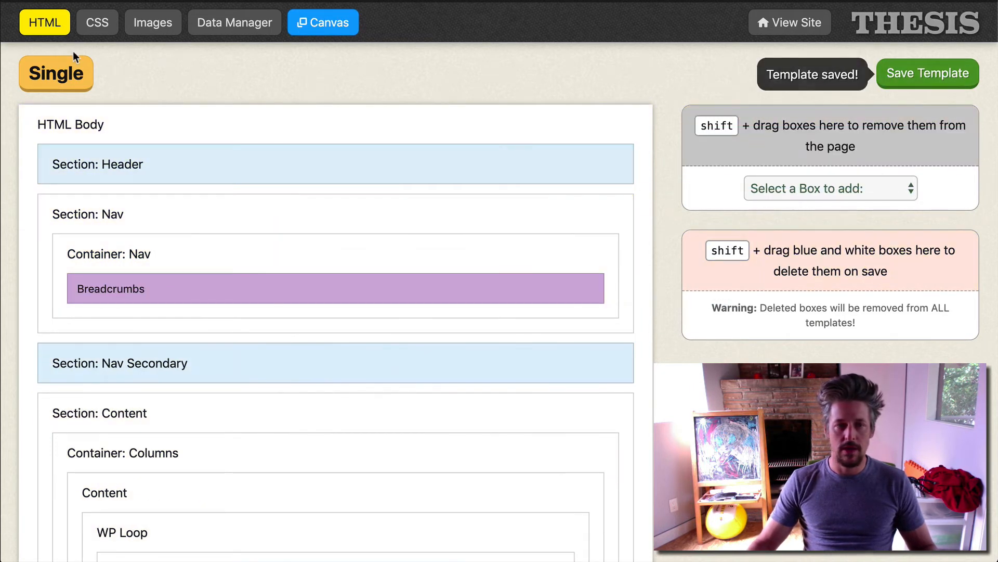
Step: Remove the Nav Menu: Focus box from the Page core template and save the template
left_click(56, 73)
left_click(50, 195)
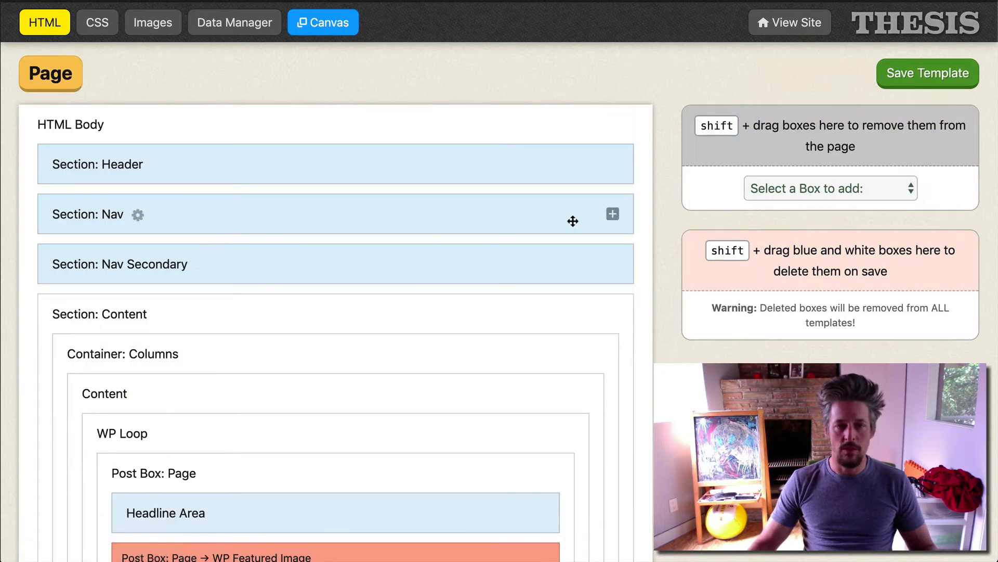
left_click(612, 214)
left_click_drag(101, 330, 718, 142)
left_click(903, 83)
Step: Remove the Nav Menu: Focus box from the Archive core template and save the template
left_click(50, 74)
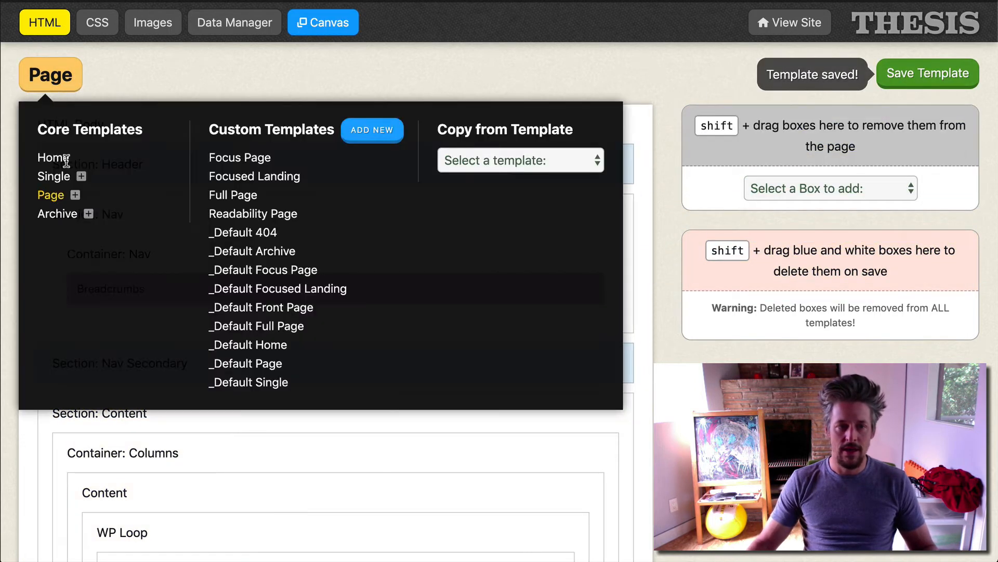
left_click(60, 218)
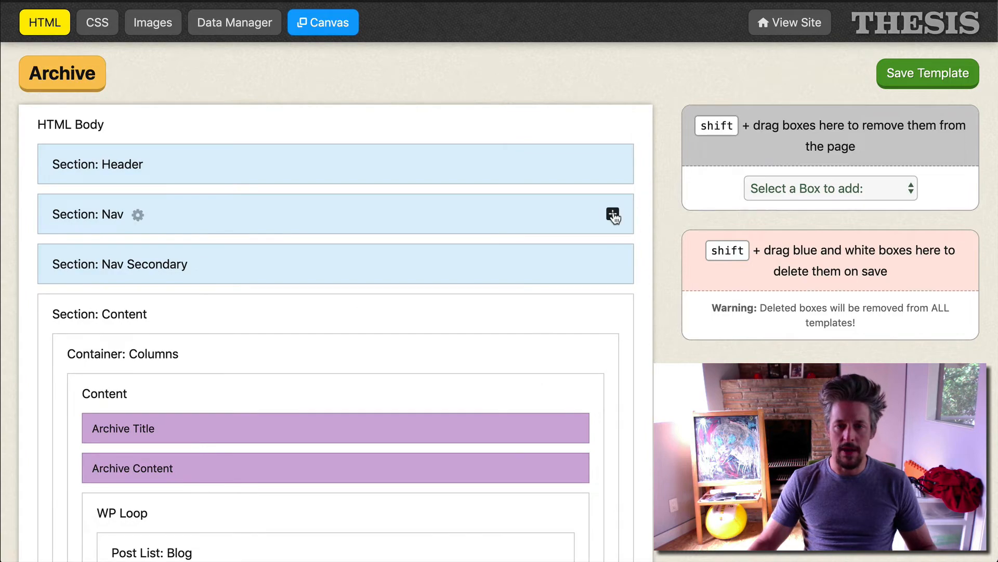
left_click(612, 214)
left_click_drag(101, 327, 811, 134)
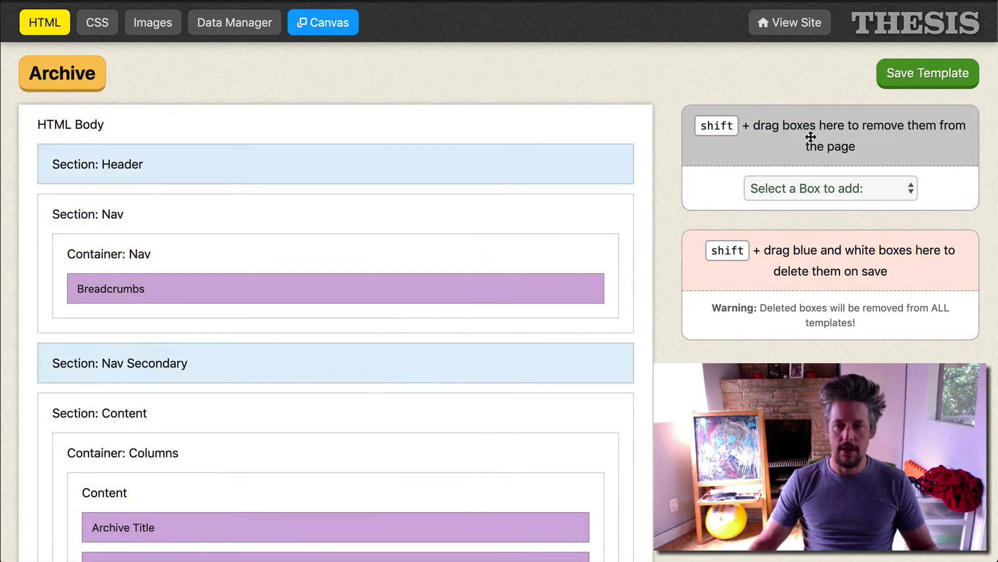
left_click(908, 79)
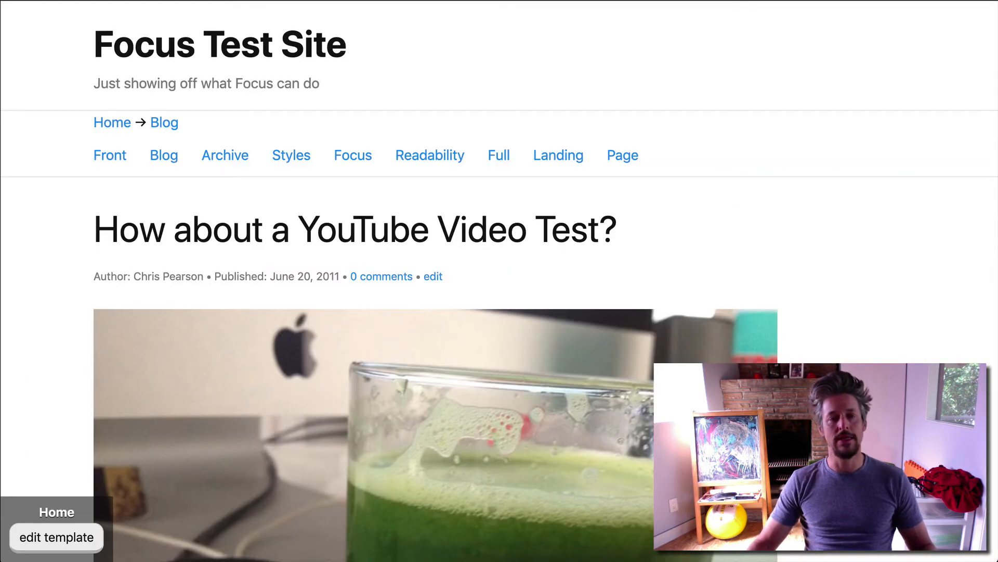
Step: Reload the Blog page and the excerpt post, and look through the other open site pages for their navigation and breadcrumb trails
key("super+r")
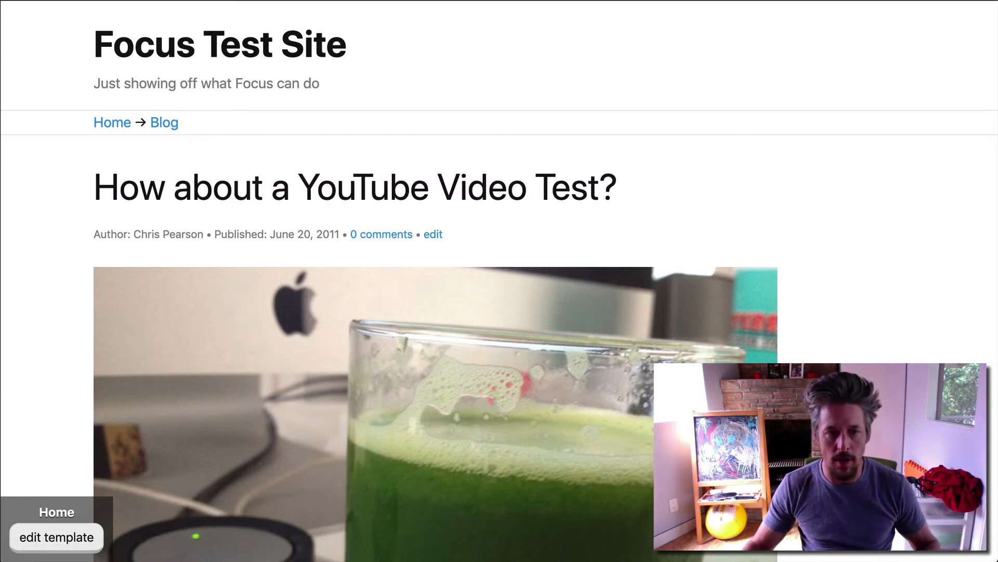
key("ctrl+Tab")
key("ctrl+r")
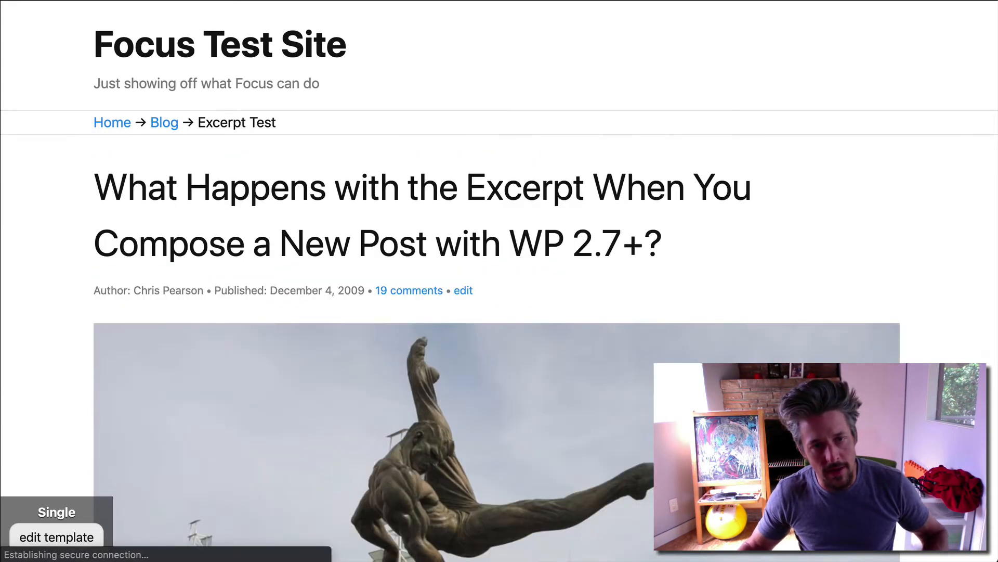
key("ctrl+Tab")
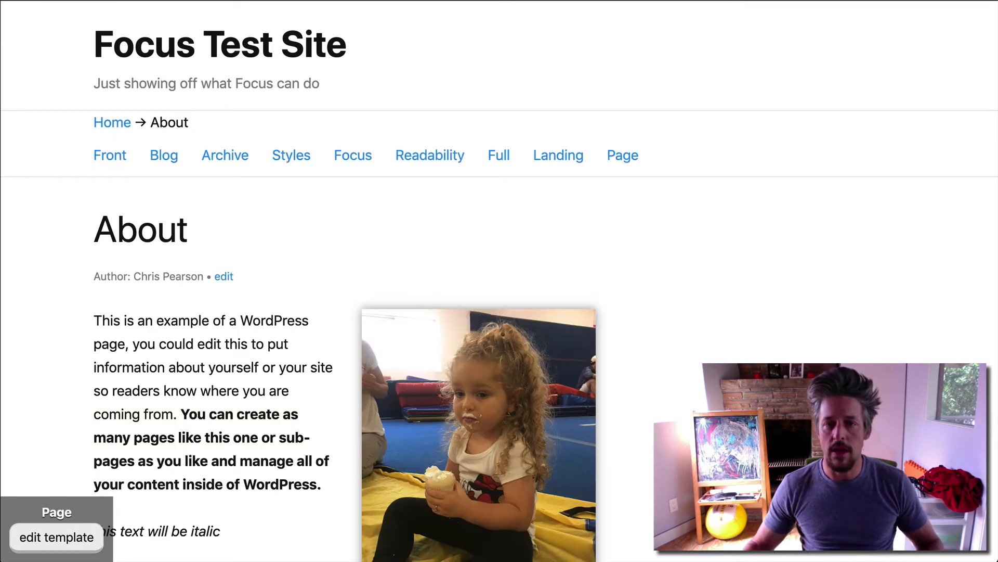
key("ctrl+Tab")
key("ctrl+Tab")
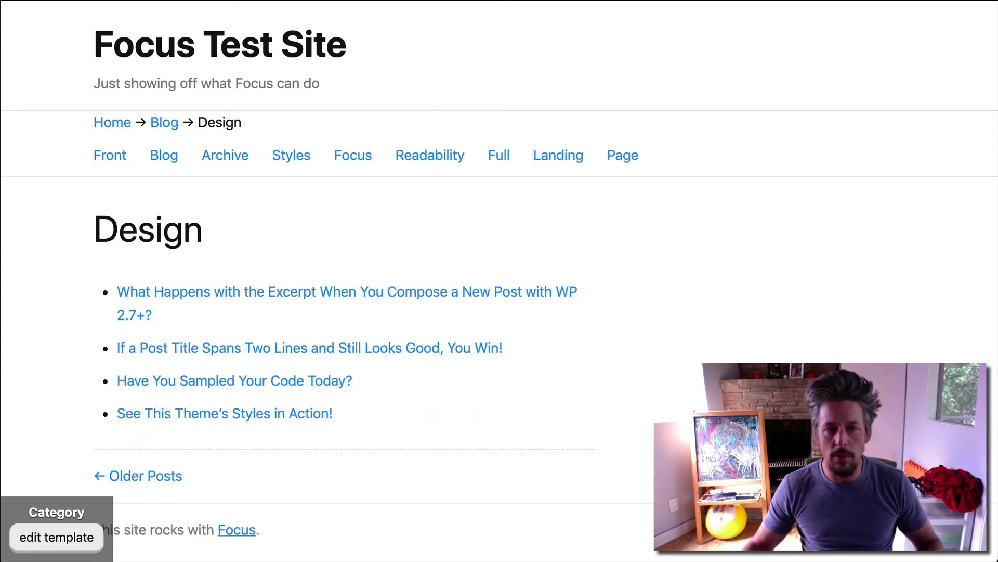
key("ctrl+Tab")
key("ctrl+Tab")
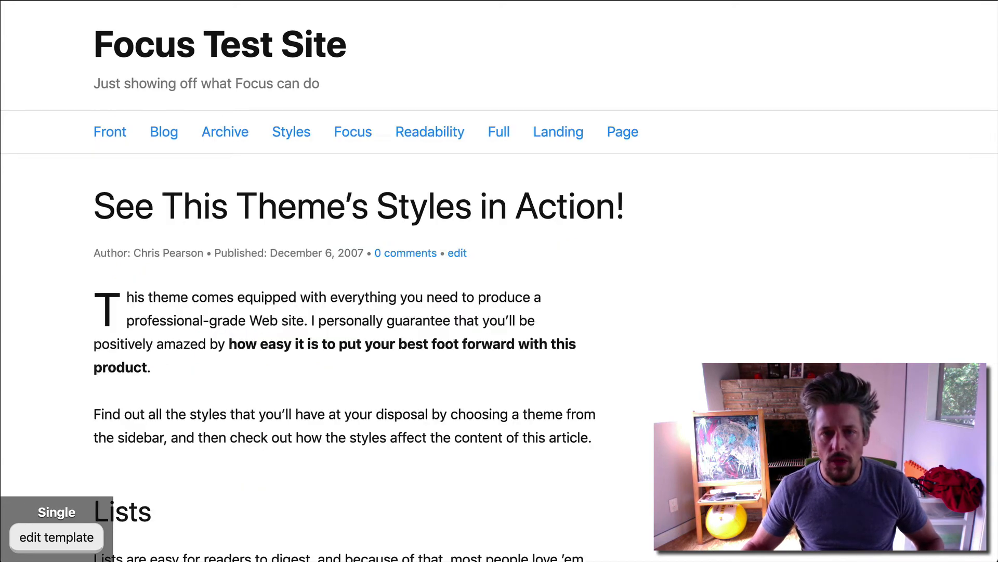
key("ctrl+Tab")
key("ctrl+Tab")
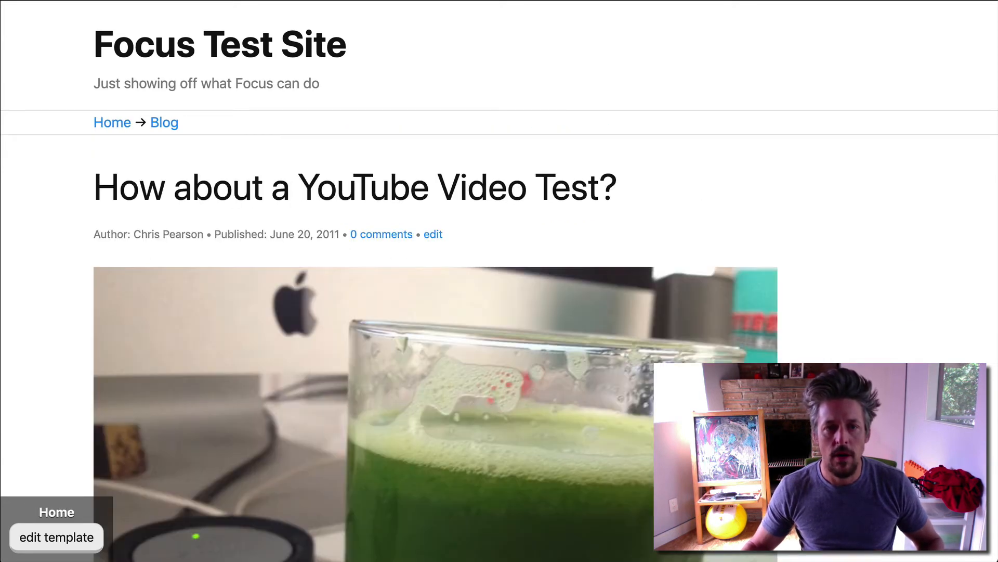
Step: Visit the static home page, open the YouTube video test post through the Blog page, and examine its breadcrumb trail
left_click(113, 123)
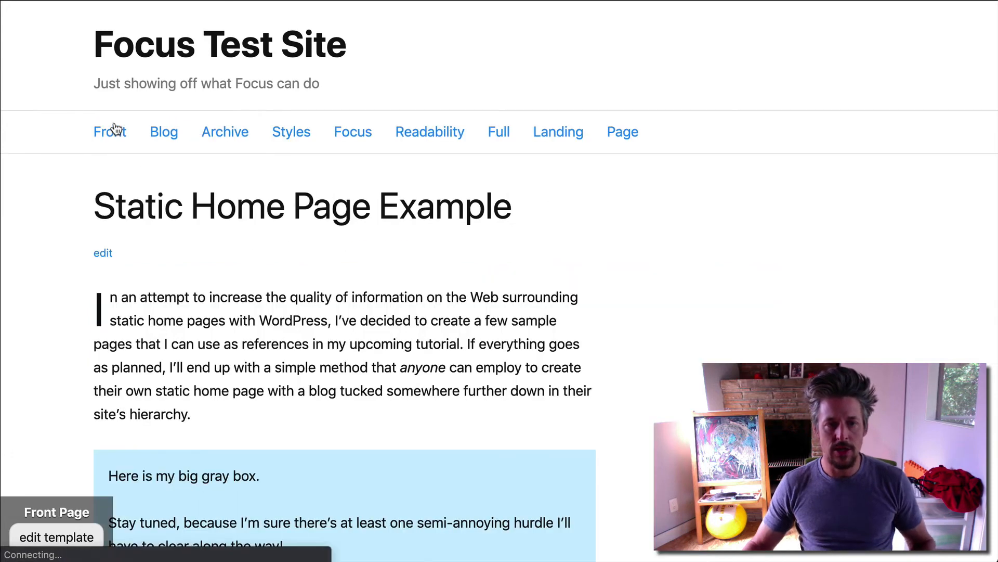
left_click(164, 133)
left_click(310, 188)
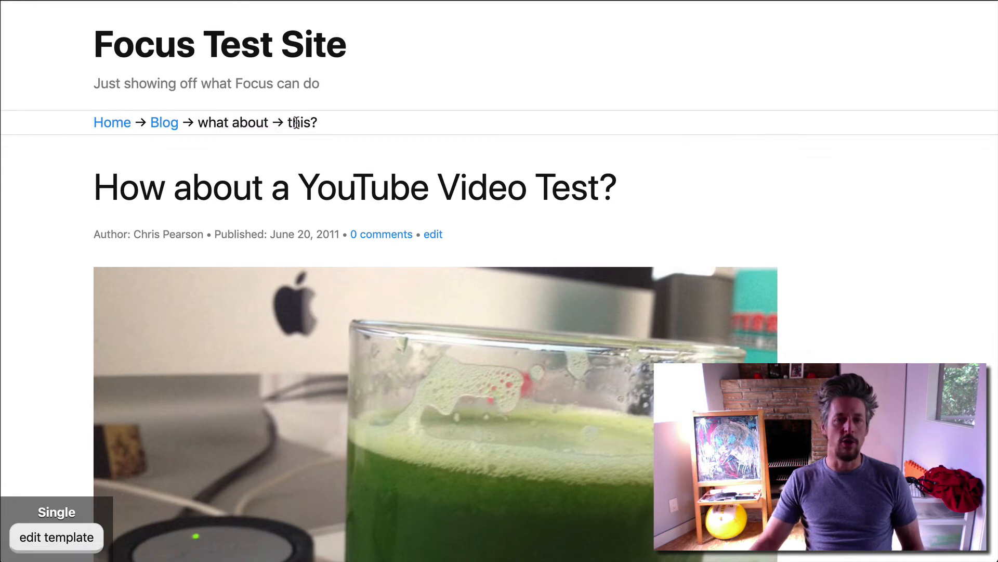
left_click_drag(196, 122, 361, 120)
left_click(362, 121)
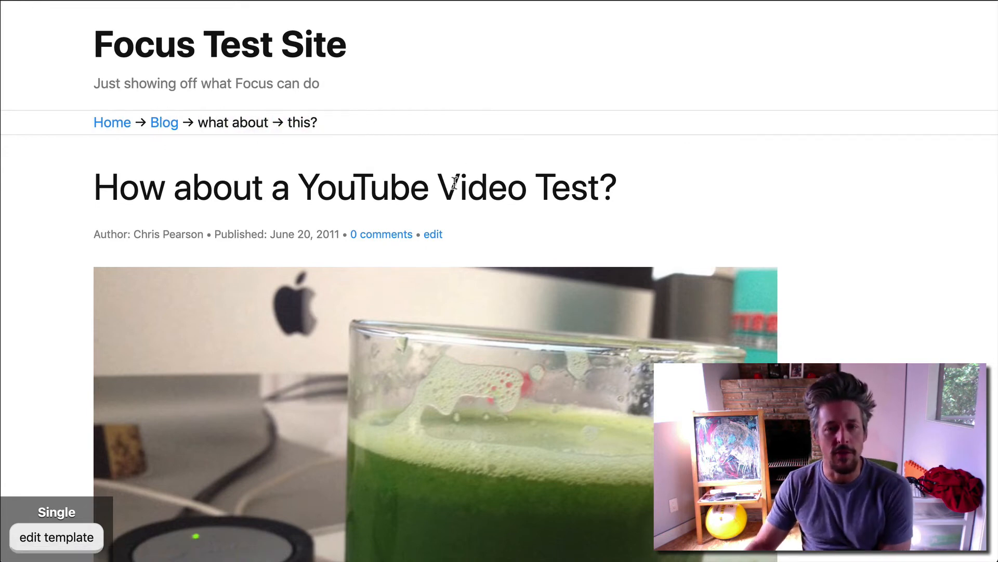
Step: Return to the Blog page through the breadcrumb trail and open the excerpt post
left_click(167, 124)
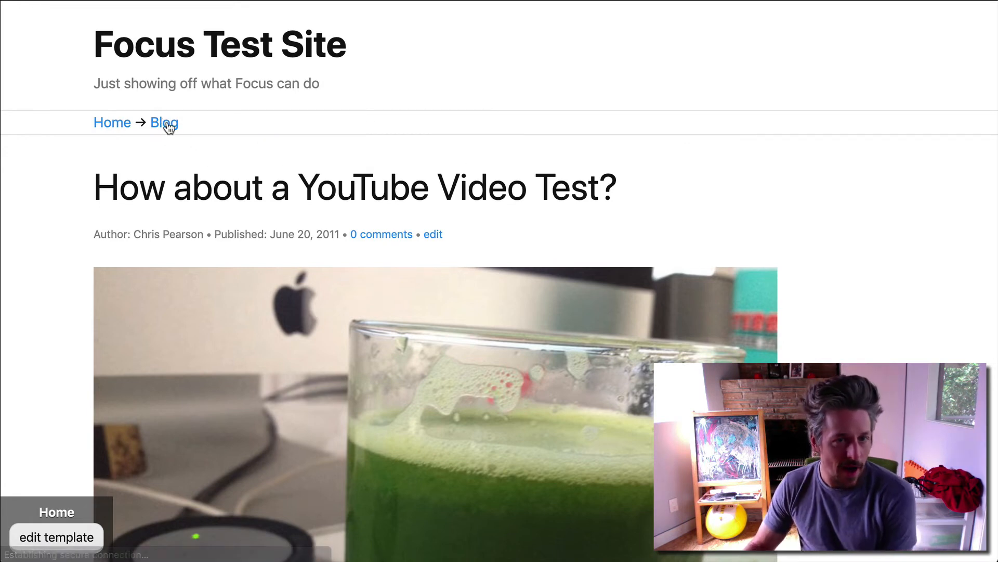
scroll(399, 317, "down", 5)
scroll(398, 316, "down", 2)
left_click(282, 489)
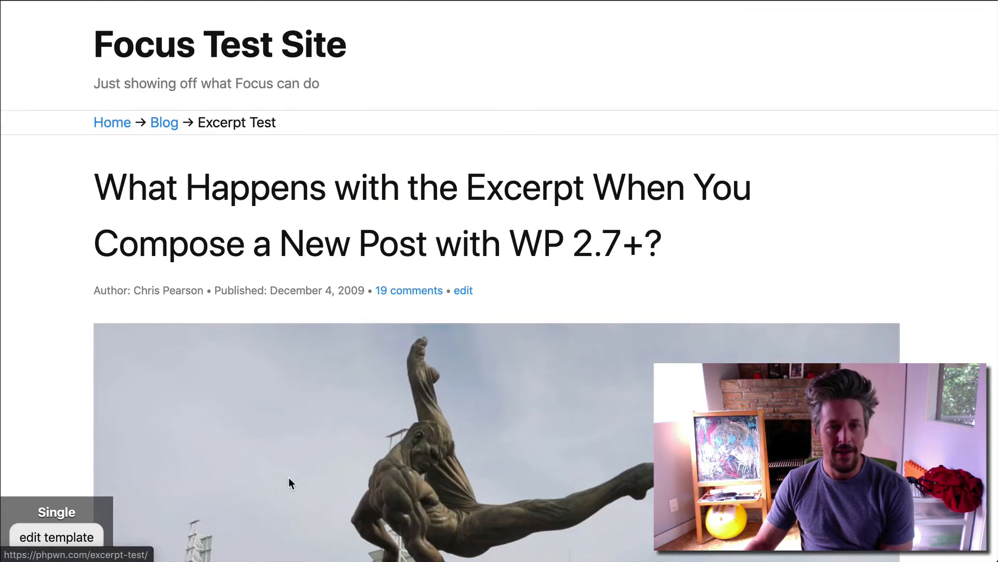
Step: Go back to the Blog page, open the post about a title spanning two lines, and examine the post and its breadcrumb trail
left_click(162, 124)
scroll(257, 354, "down", 10)
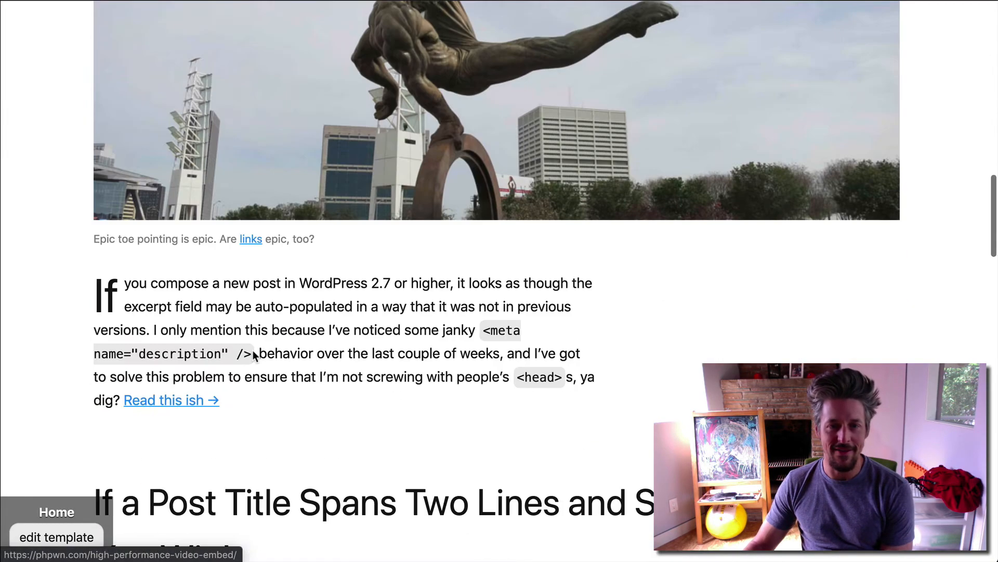
left_click(270, 486)
scroll(371, 277, "down", 20)
scroll(381, 224, "down", 20)
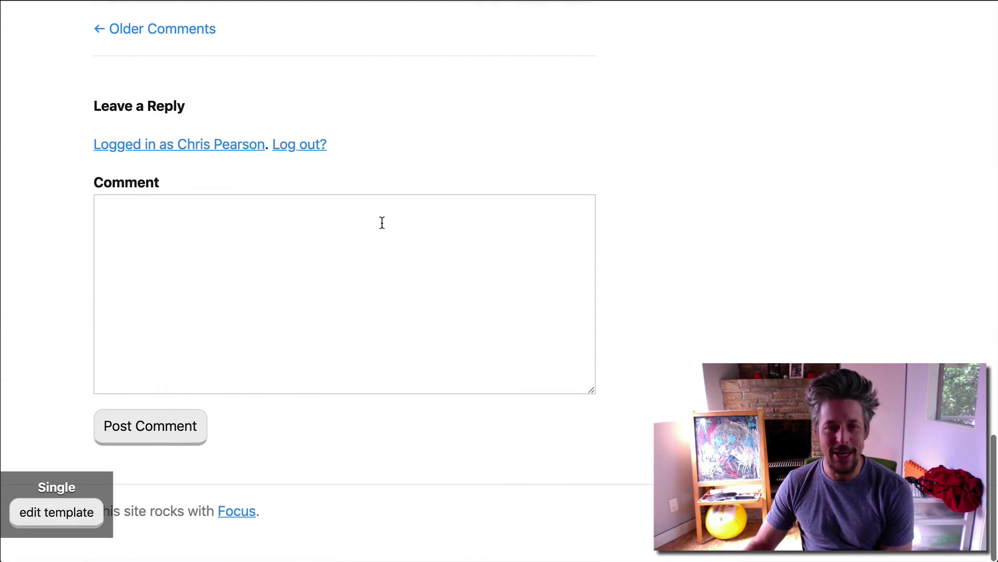
scroll(382, 223, "up", 20)
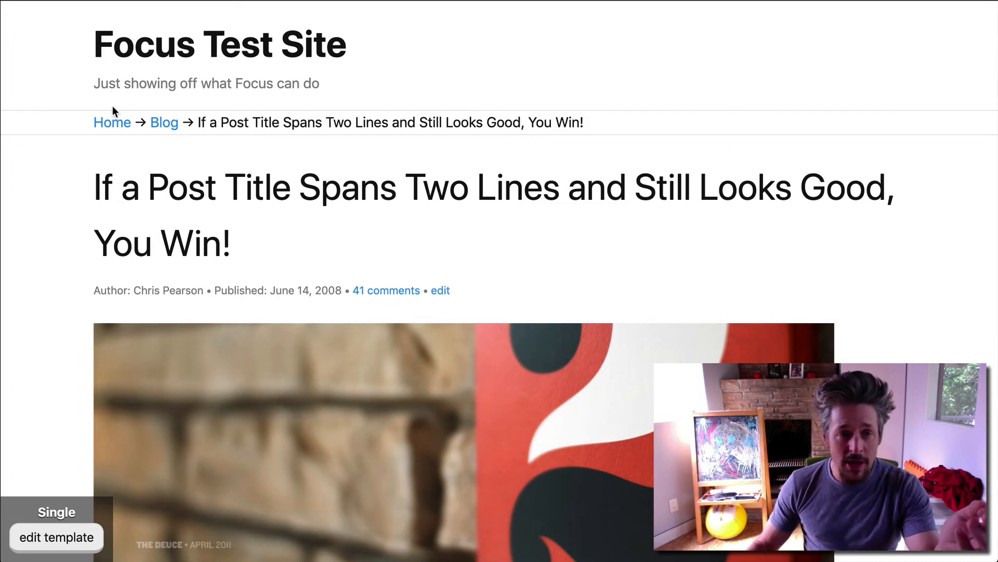
left_click_drag(78, 48, 617, 133)
left_click(626, 136)
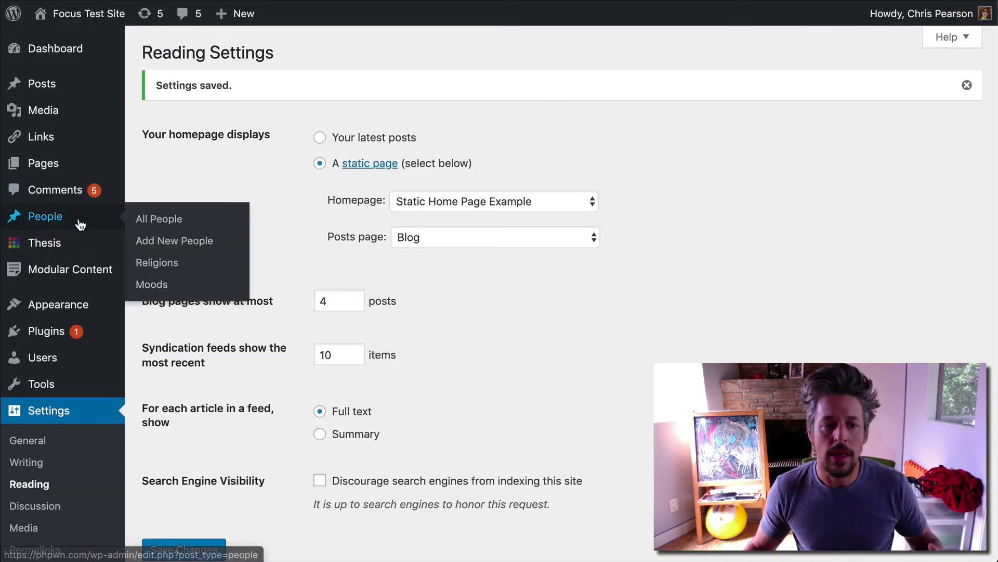
Step: In the Thesis Breadcrumbs box settings, enable Show Category in Post breadcrumb trail and save the settings
mouse_move(52, 243)
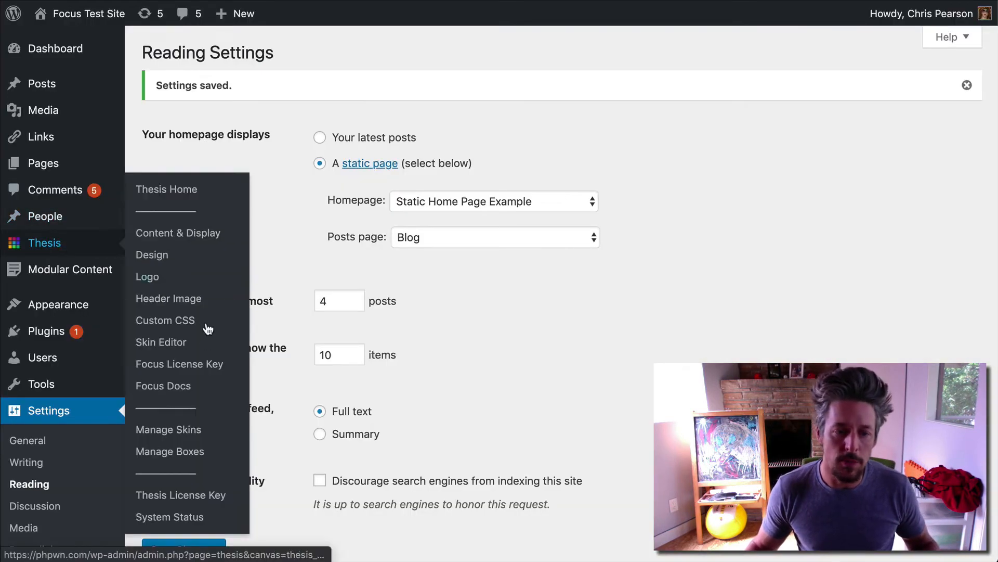
left_click(196, 449)
mouse_move(450, 66)
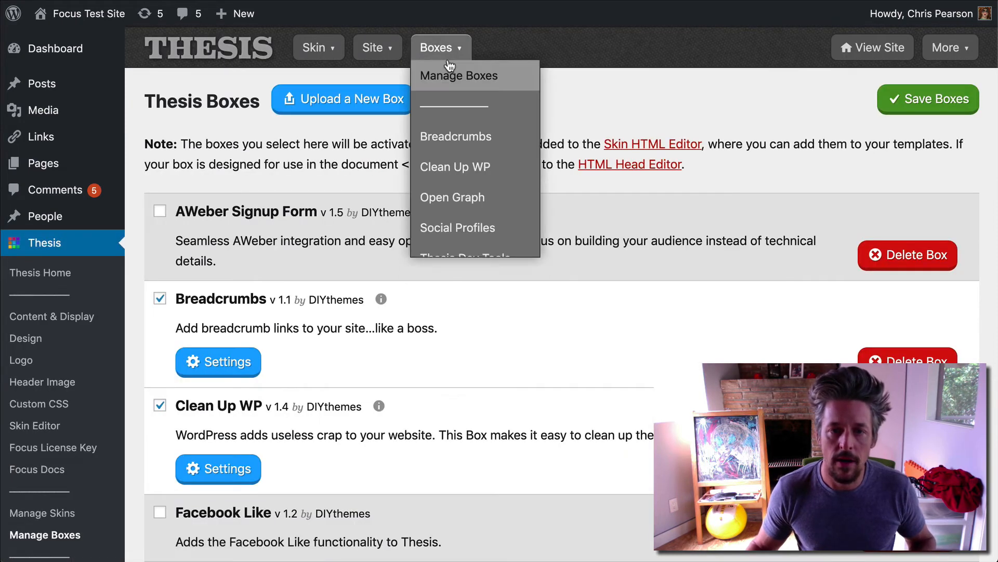
left_click(226, 364)
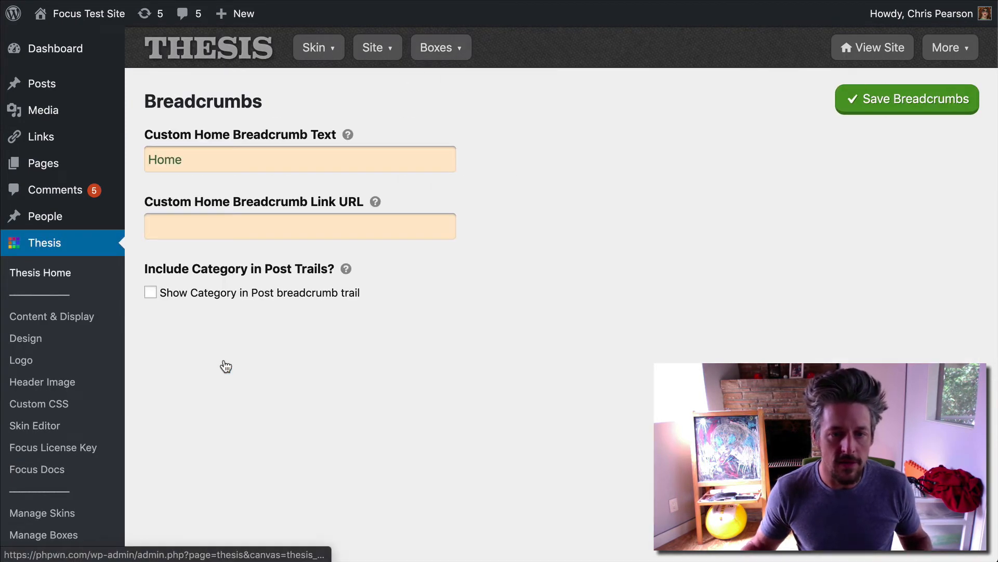
left_click(214, 294)
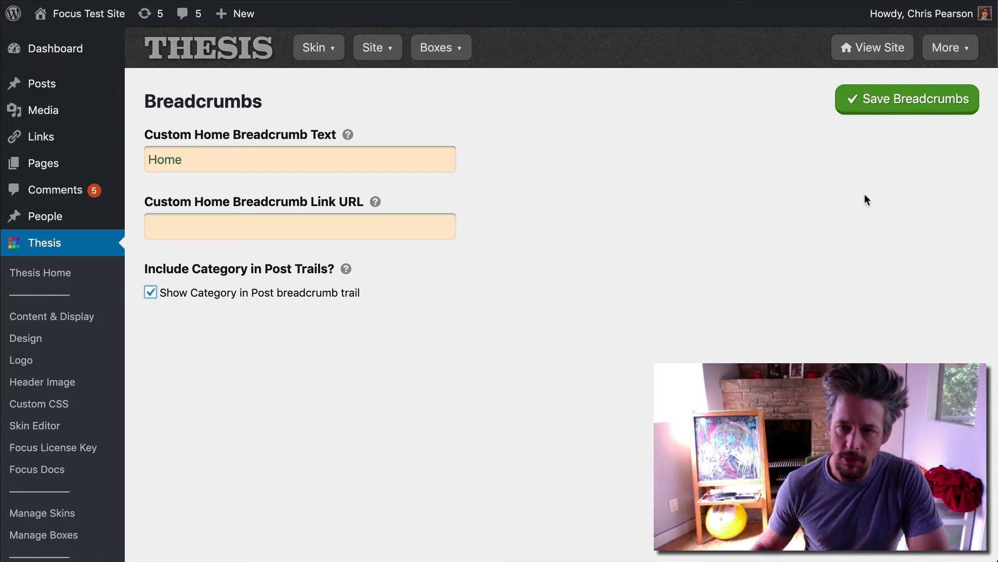
left_click(885, 100)
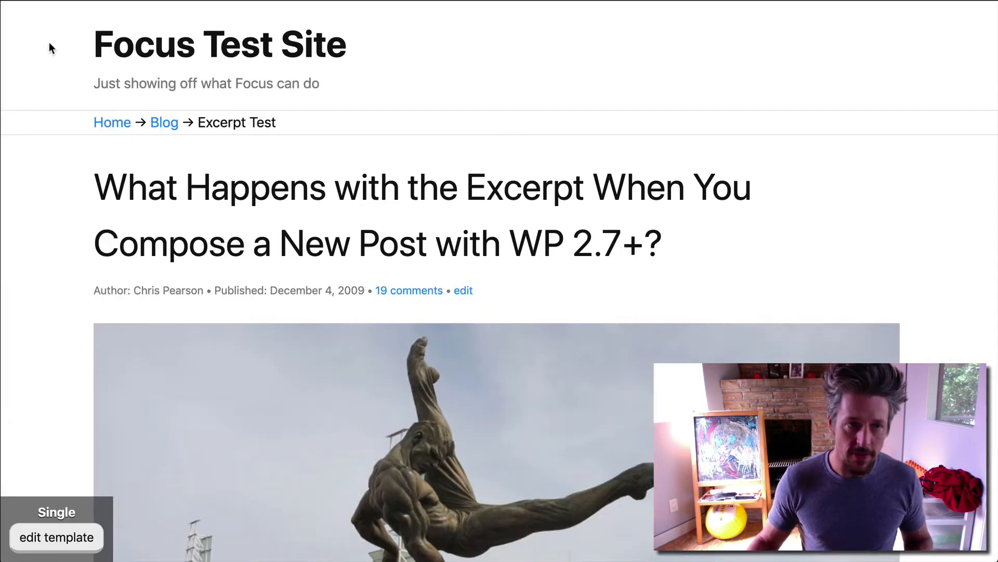
Step: Reload the excerpt post, visit the Design category through its breadcrumb trail, return to the post, and examine the full trail
key("super+r")
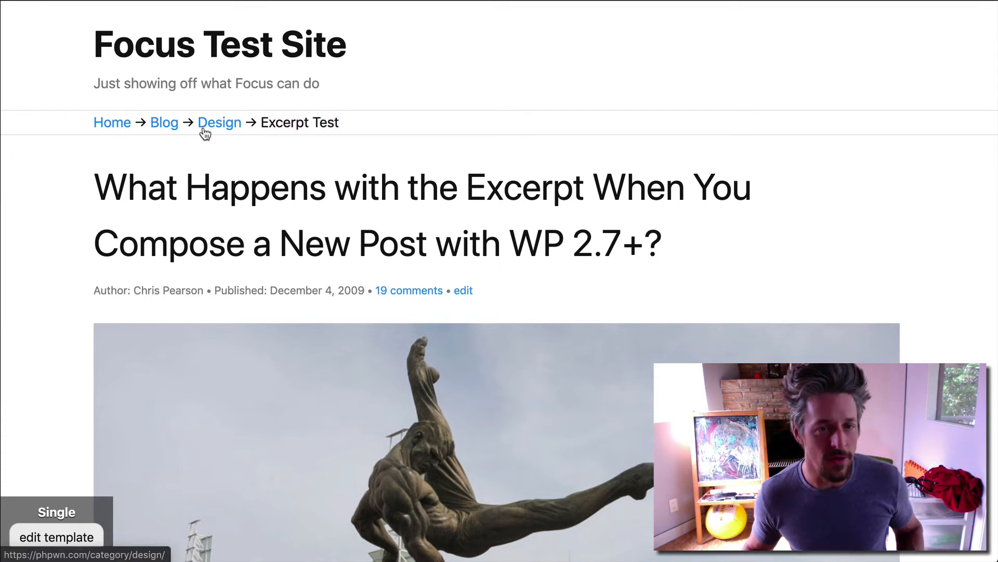
left_click(221, 125)
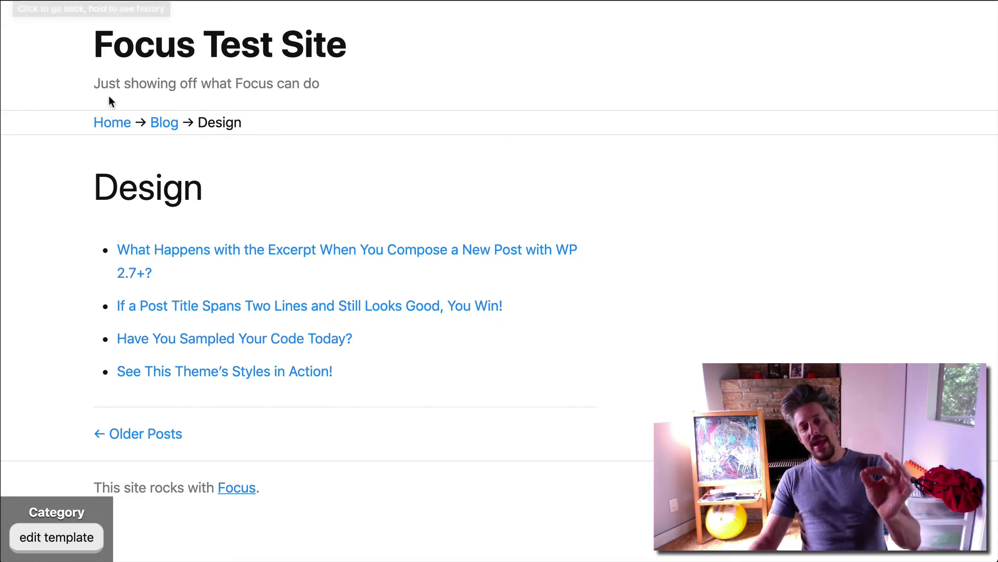
left_click(50, 22)
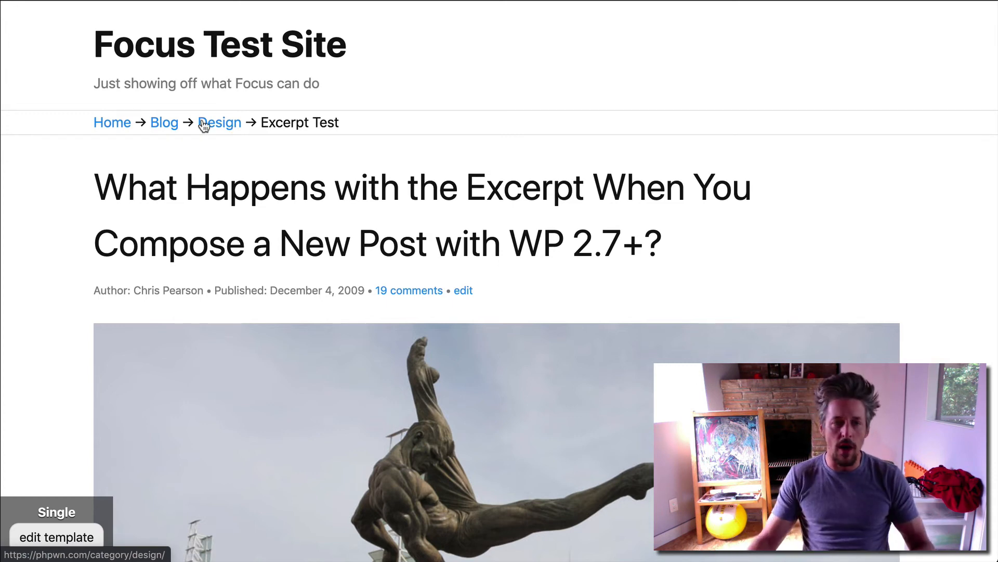
left_click_drag(65, 120, 415, 122)
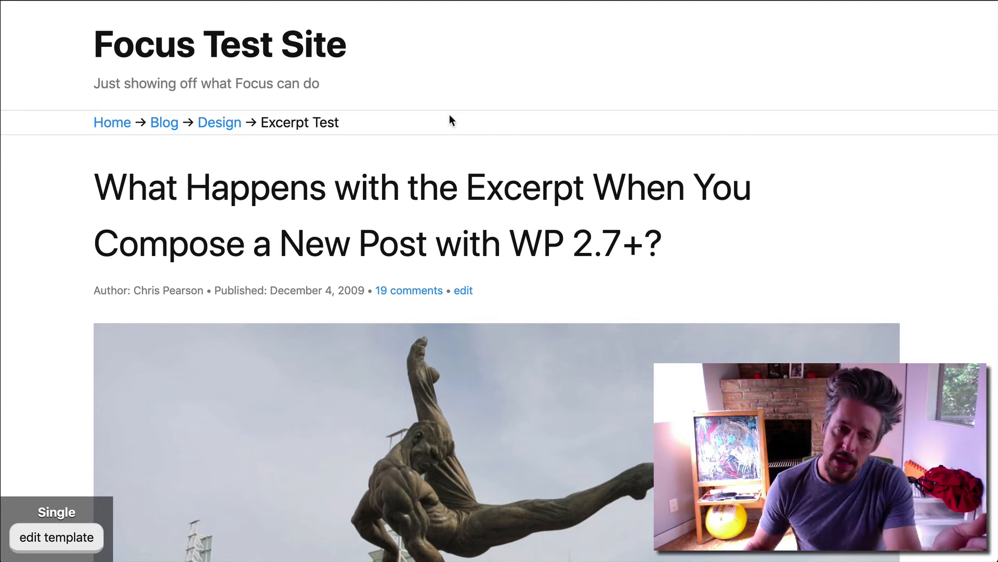
Step: Switch to the "See This Theme's Styles in Action!" post, reload it, and examine its breadcrumb trail
left_click(624, 2)
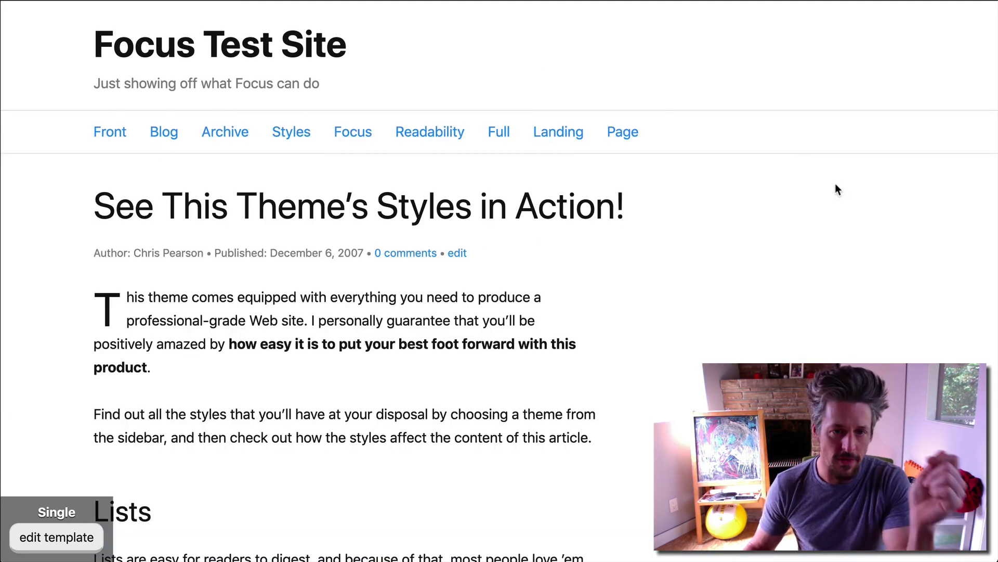
key("super+r")
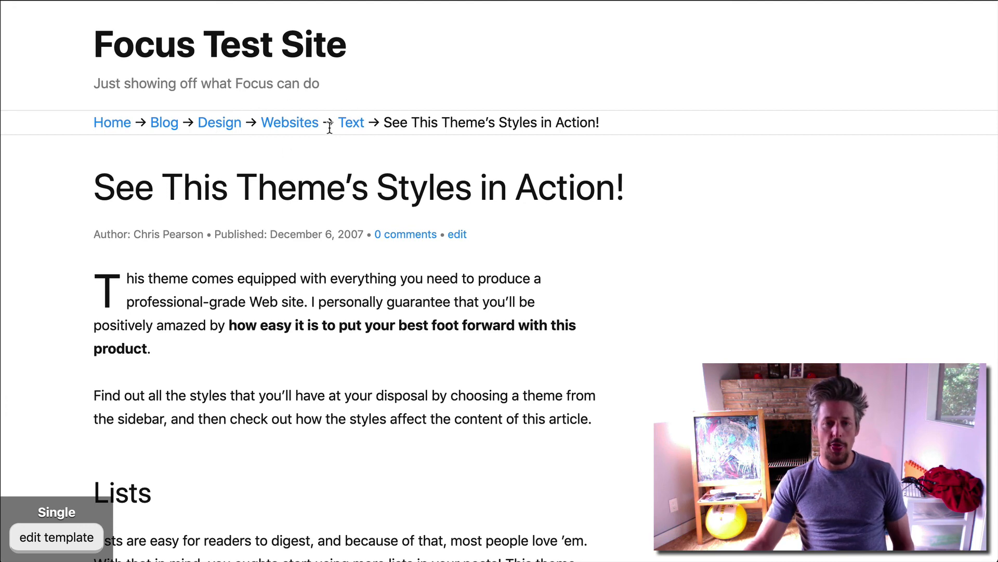
left_click_drag(393, 128, 588, 128)
left_click(582, 156)
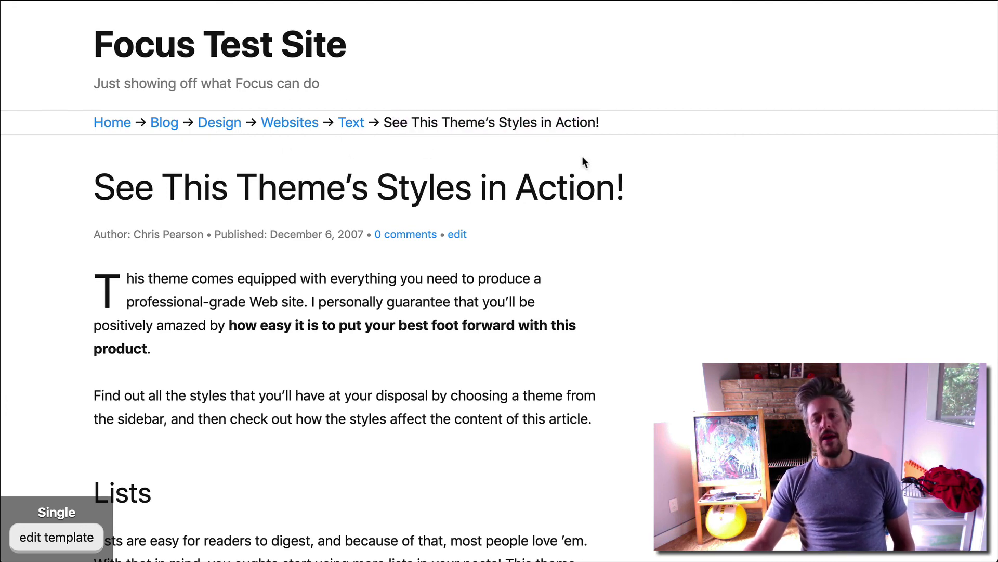
Step: Add the Design category to the "See This Theme's Styles in Action!" post, update it, and view the post on the site
left_click(462, 235)
scroll(448, 281, "down", 2)
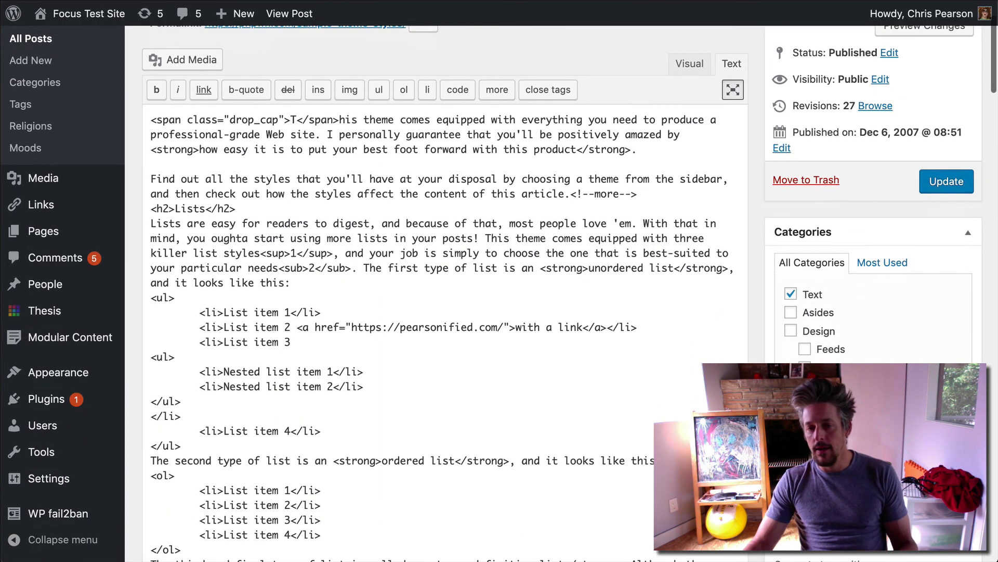
scroll(832, 312, "up", 1)
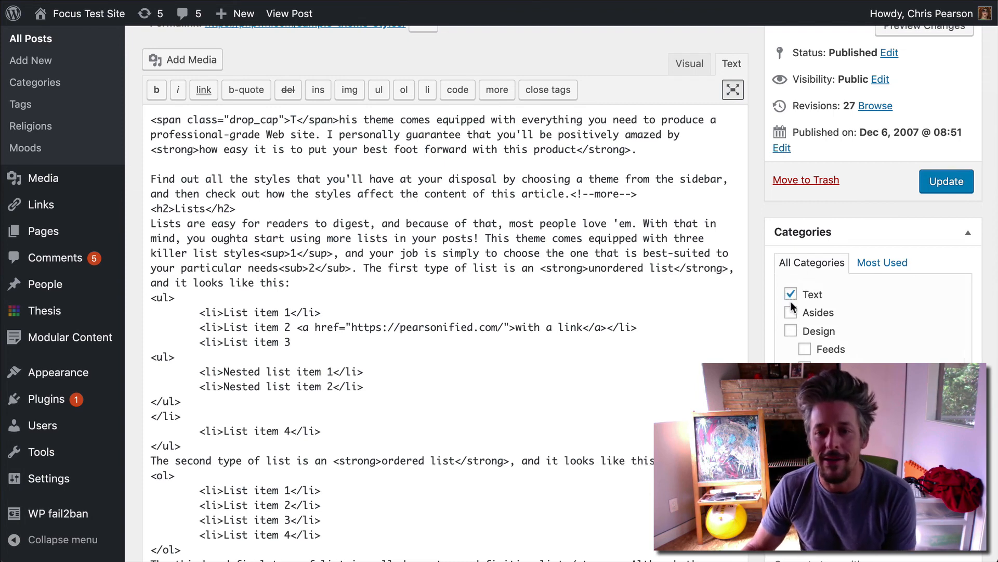
left_click(791, 331)
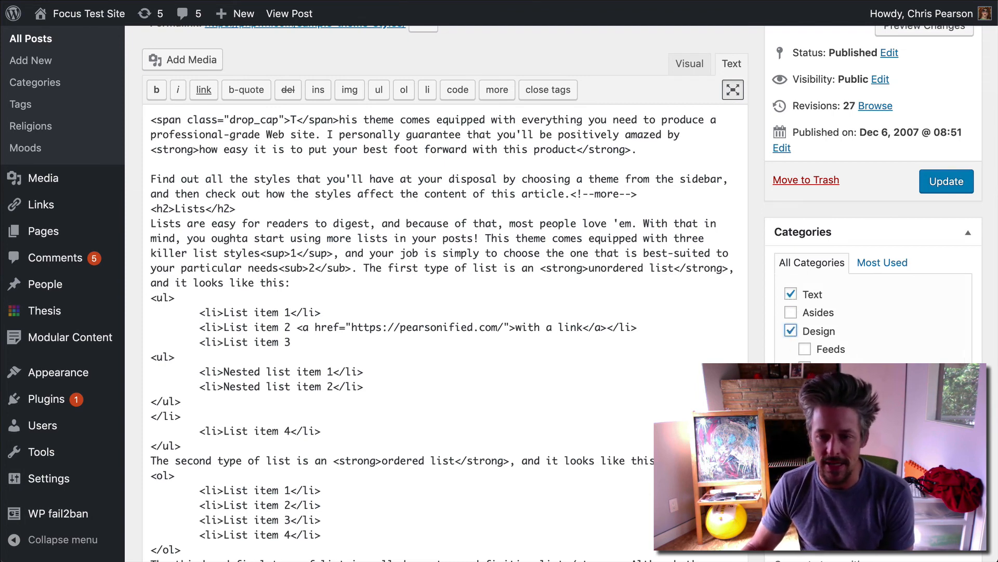
left_click(947, 183)
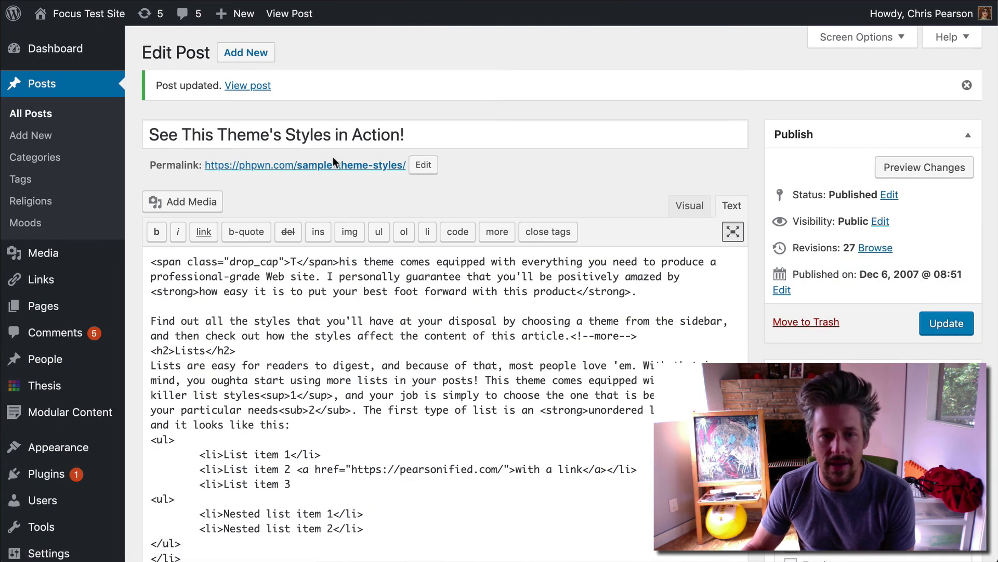
left_click(334, 164)
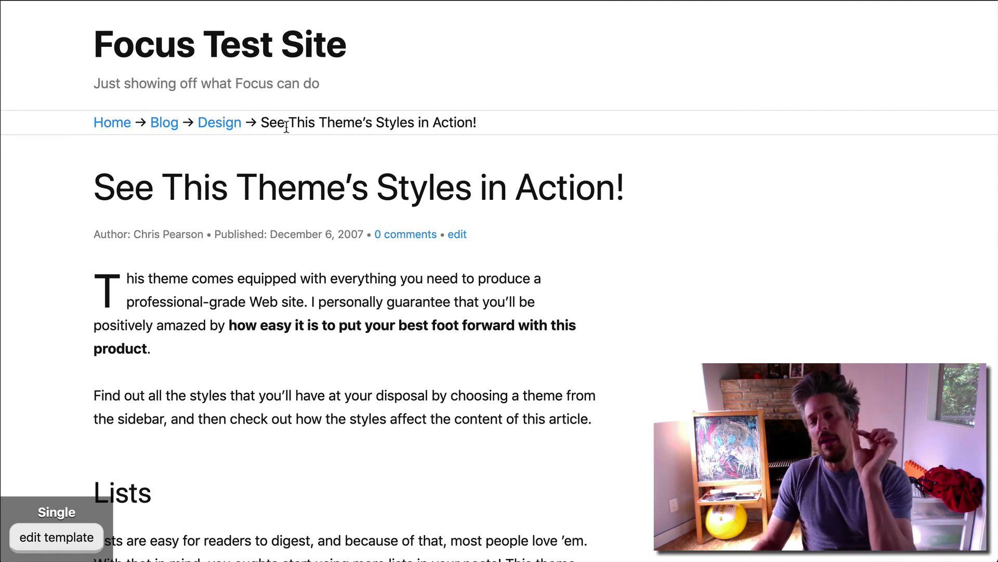
Step: Remove the added Design category from the post, update it, and view the post on the site
left_click(458, 234)
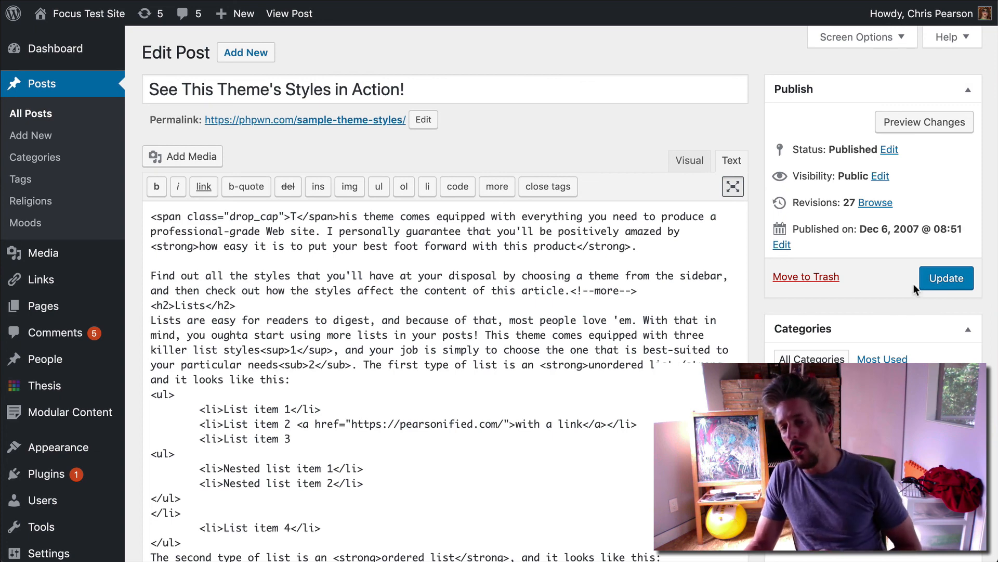
left_click(942, 280)
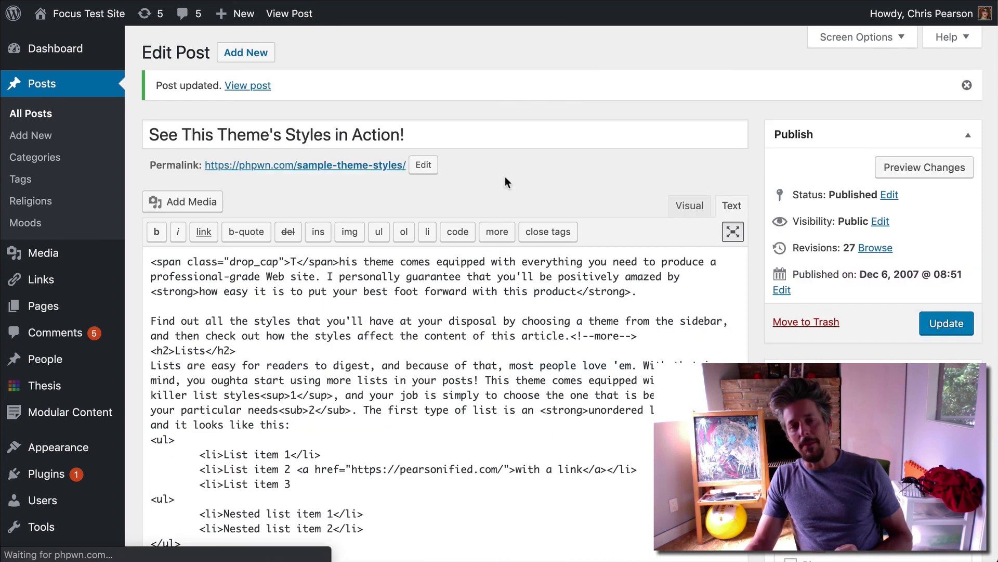
left_click(388, 165)
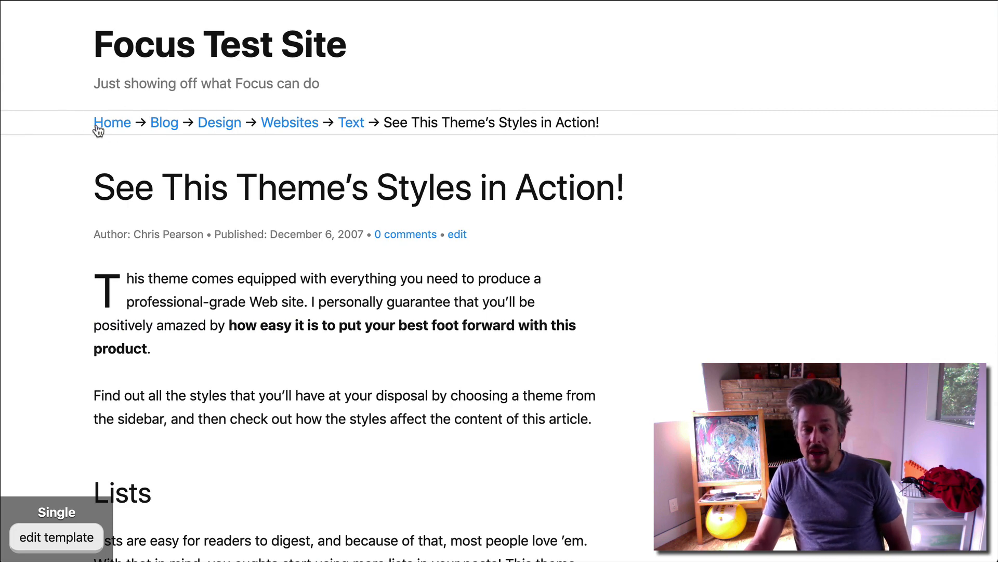
Step: Examine the post title in the breadcrumb trail, reopen the post for editing, and return to the published post
left_click_drag(619, 127, 541, 122)
left_click(540, 123)
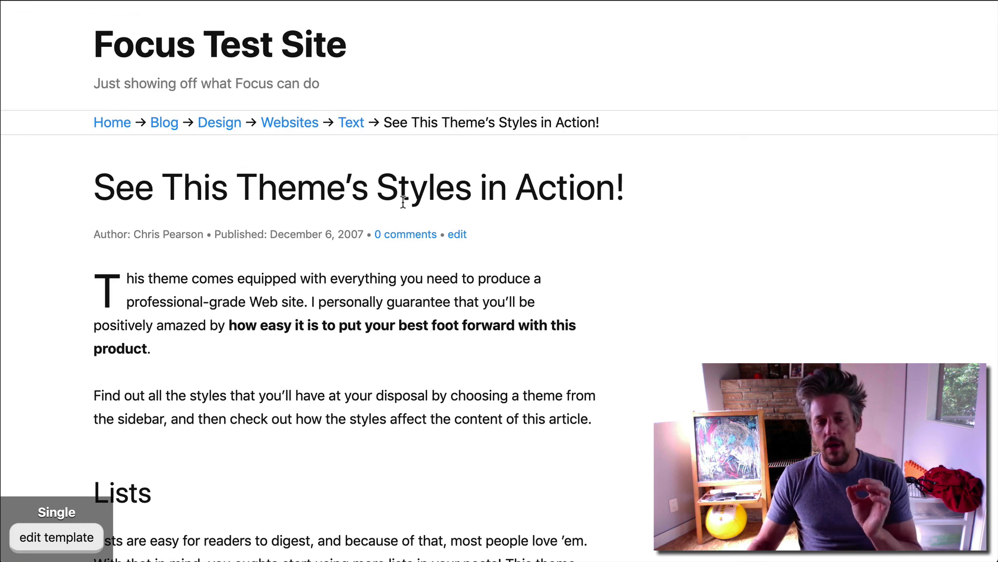
left_click(460, 237)
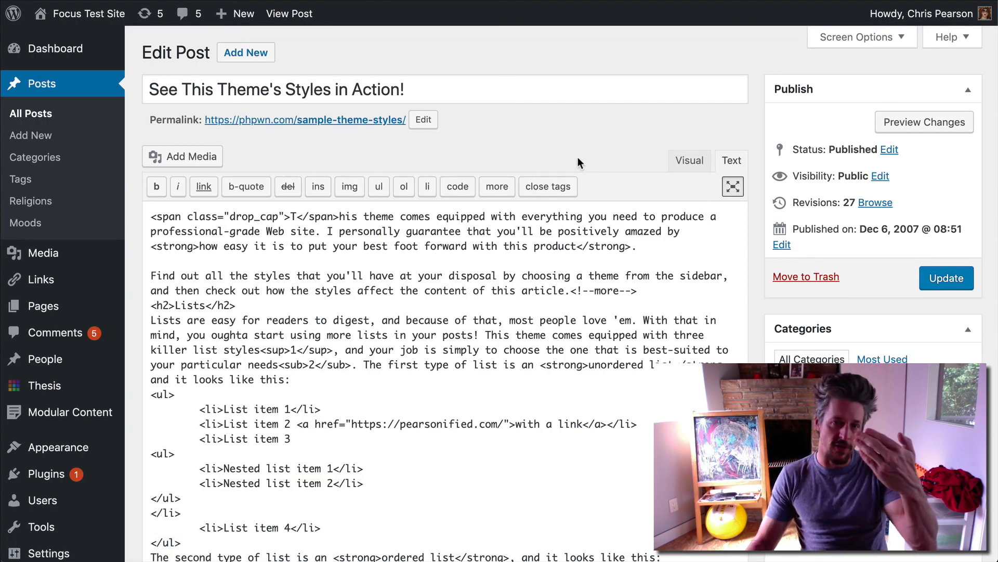
left_click(318, 122)
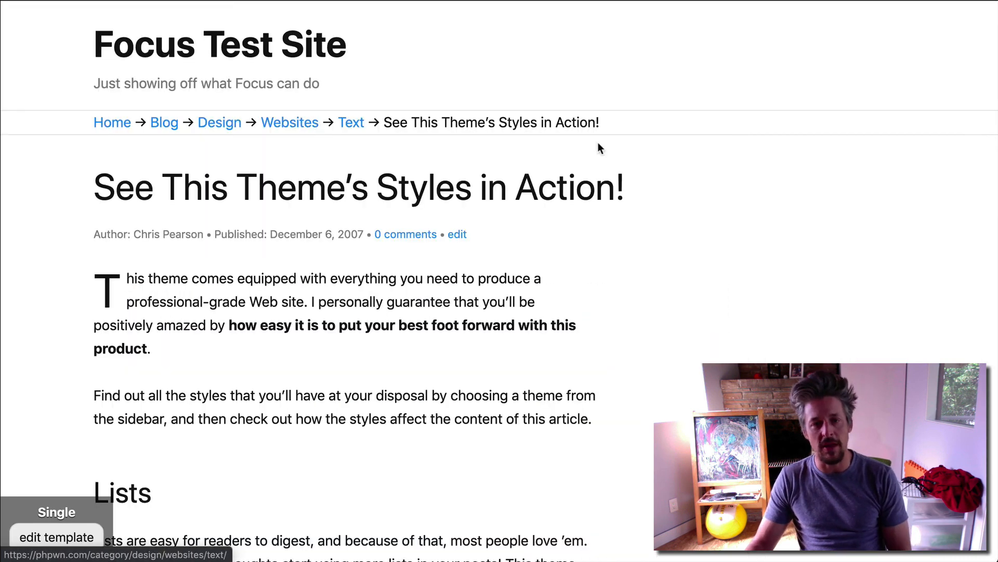